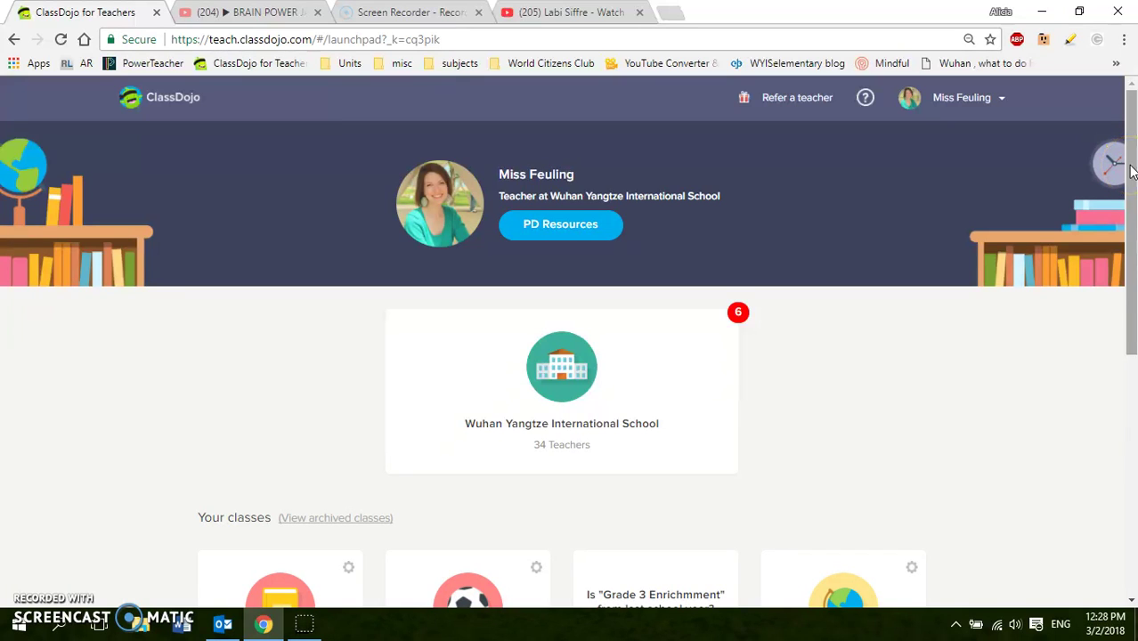
Open the signed-in teacher's own homeroom class from the list of classes
mouse_move(1131, 172)
mouse_down()
mouse_move(1131, 231)
mouse_move(1118, 158)
mouse_up()
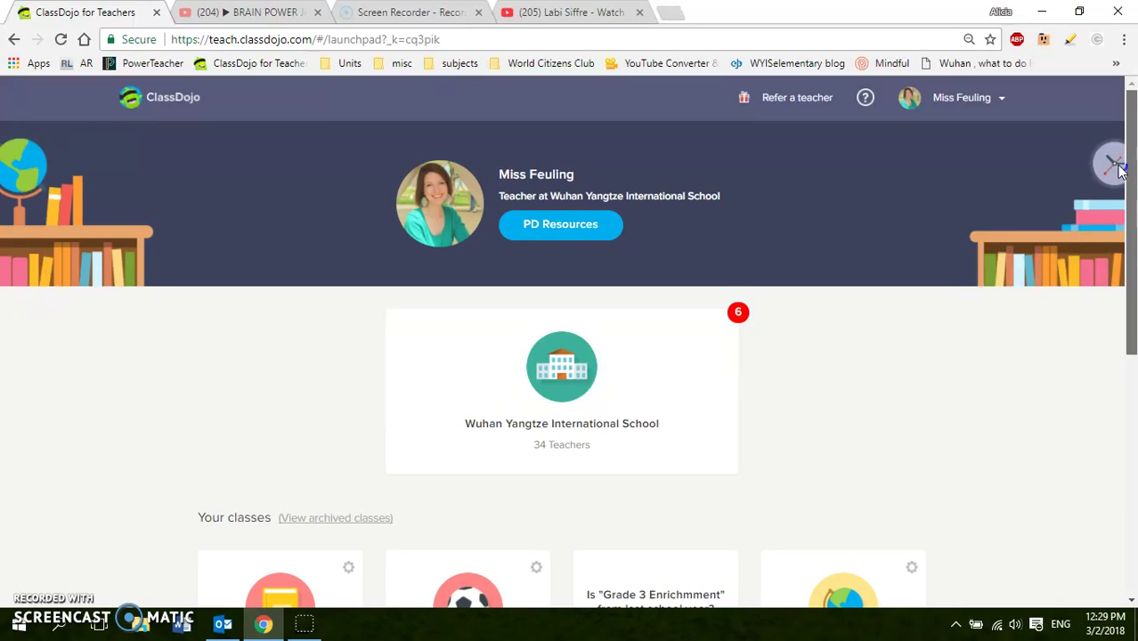
scroll(1120, 171, down, 1)
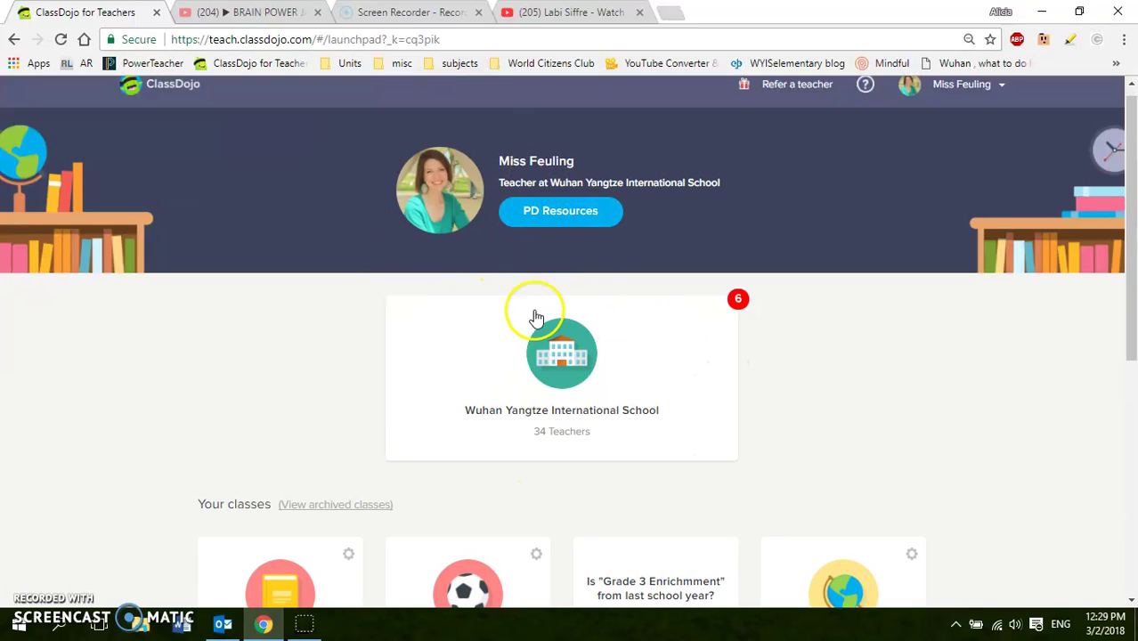
drag(1122, 224, 1128, 294)
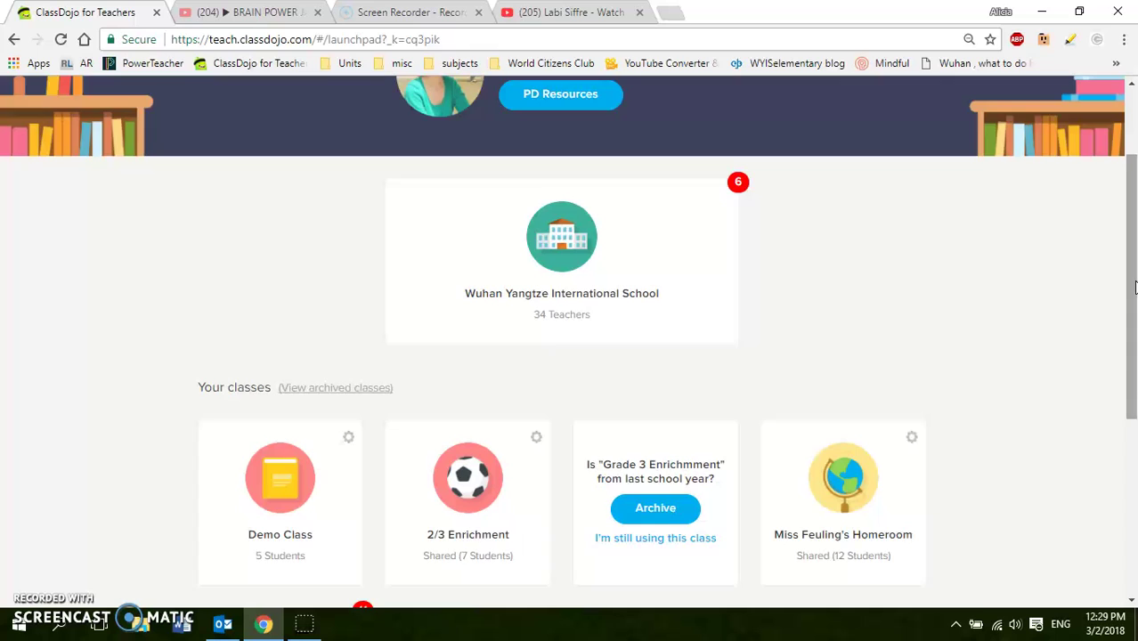
drag(1134, 287, 1135, 391)
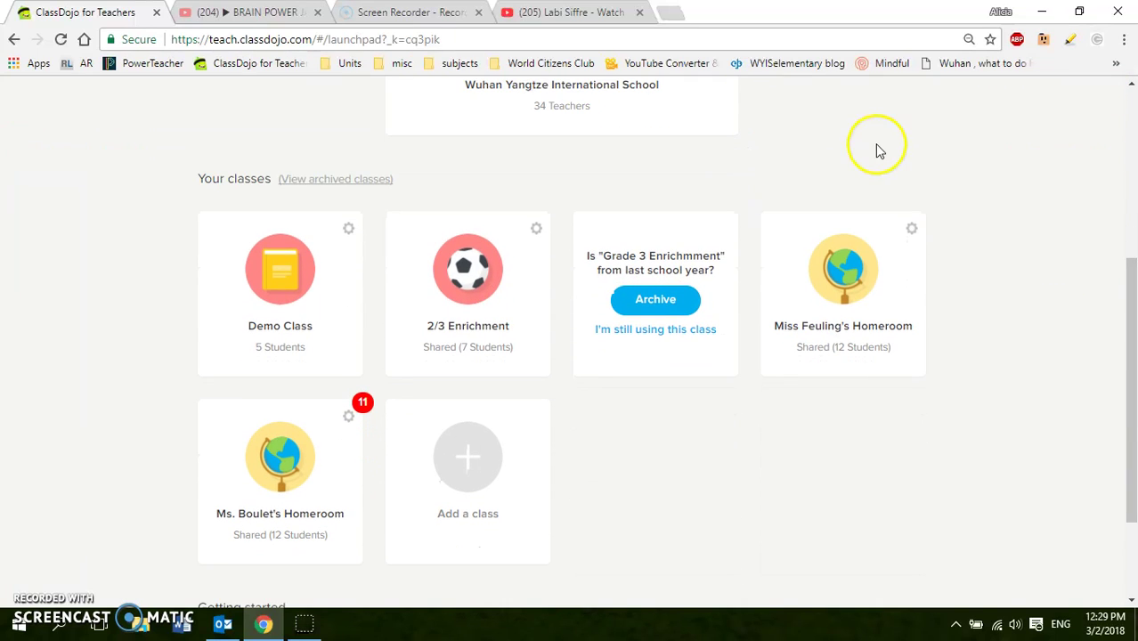
click(865, 277)
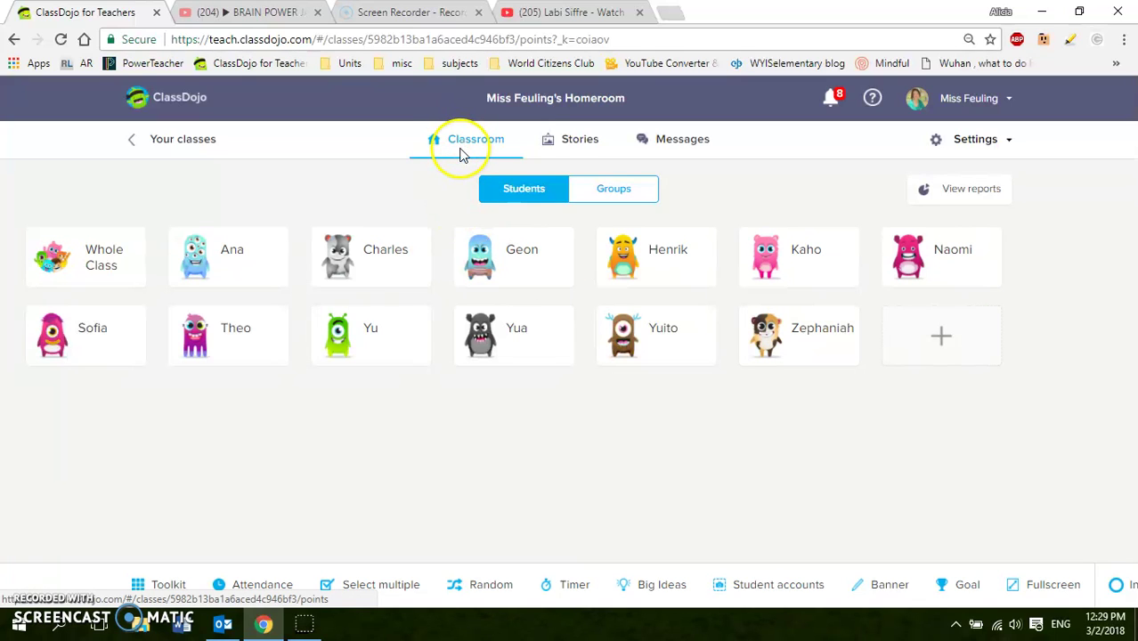
Open the first student's feedback options and compare the Positive and Needs work skills, ending on Positive
click(228, 267)
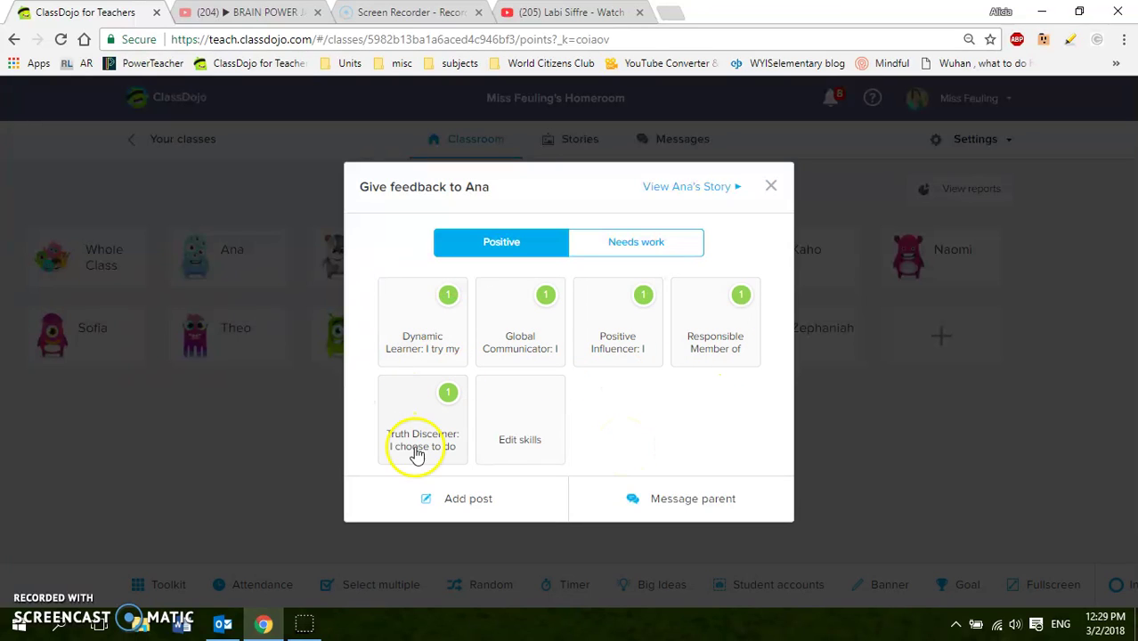
click(630, 243)
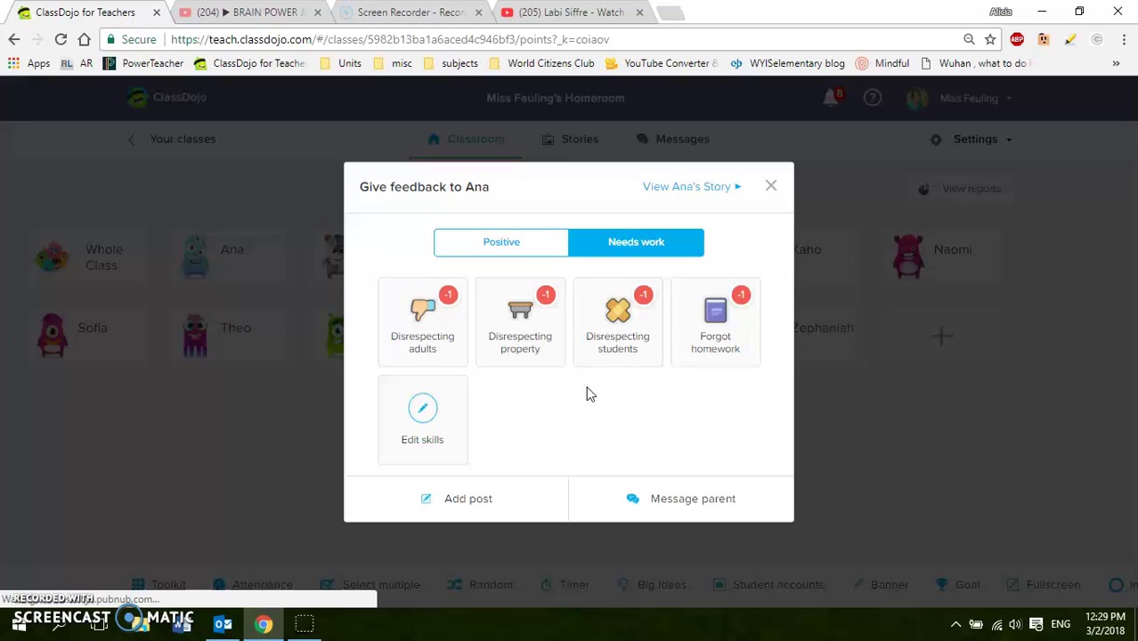
click(504, 249)
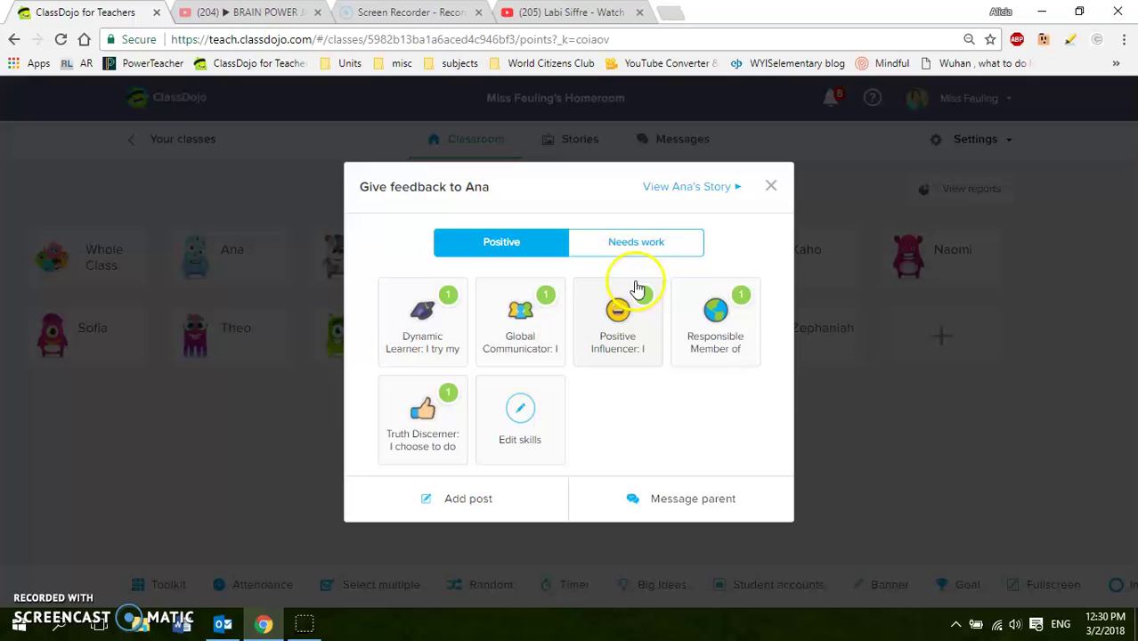
click(623, 243)
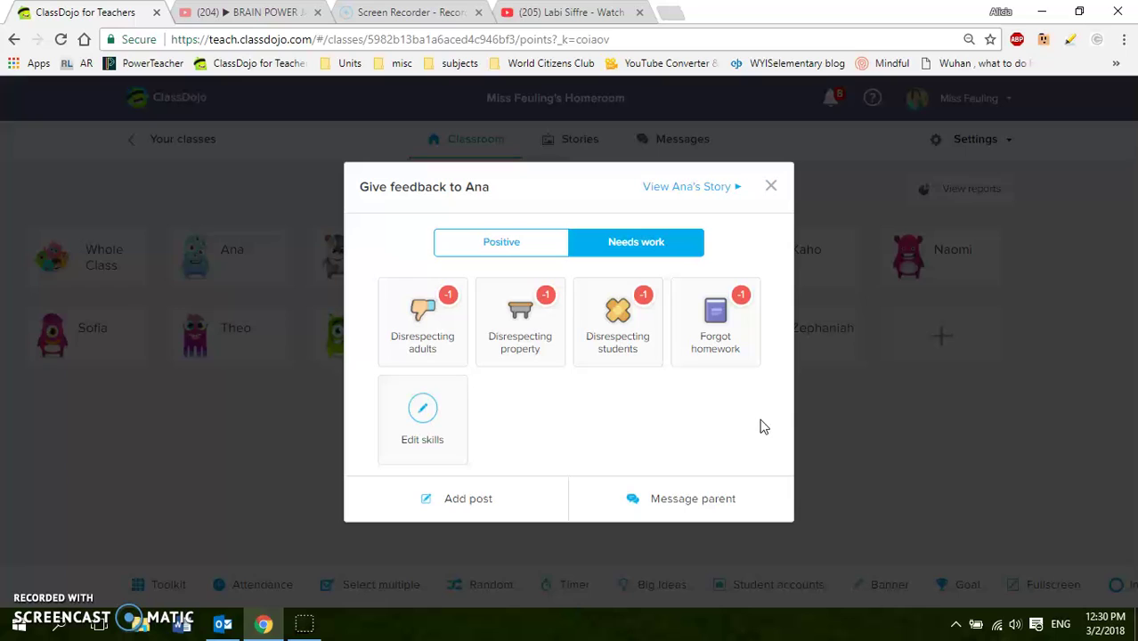
click(537, 241)
View the post form for the student's story, close it without posting, and open the message conversation with that student's parent
click(497, 503)
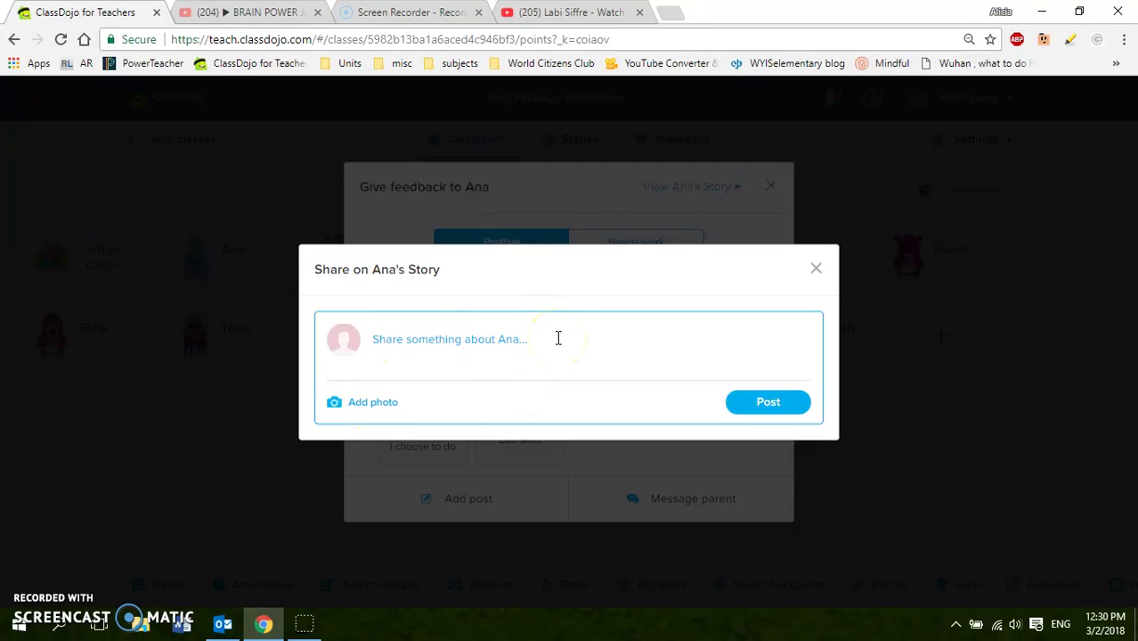
click(816, 269)
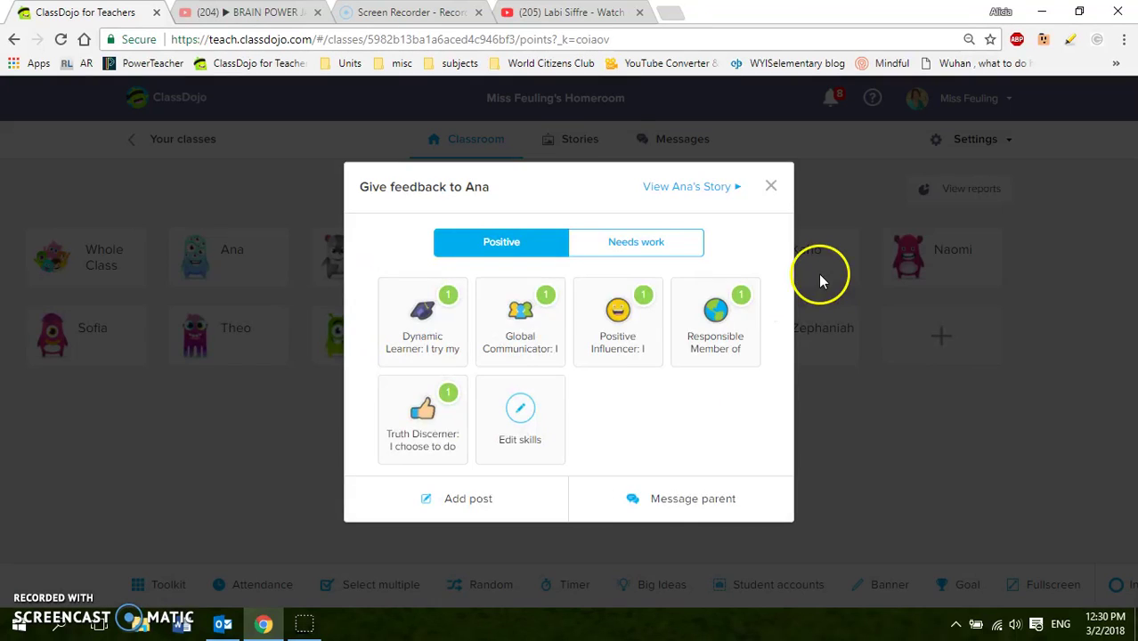
click(681, 501)
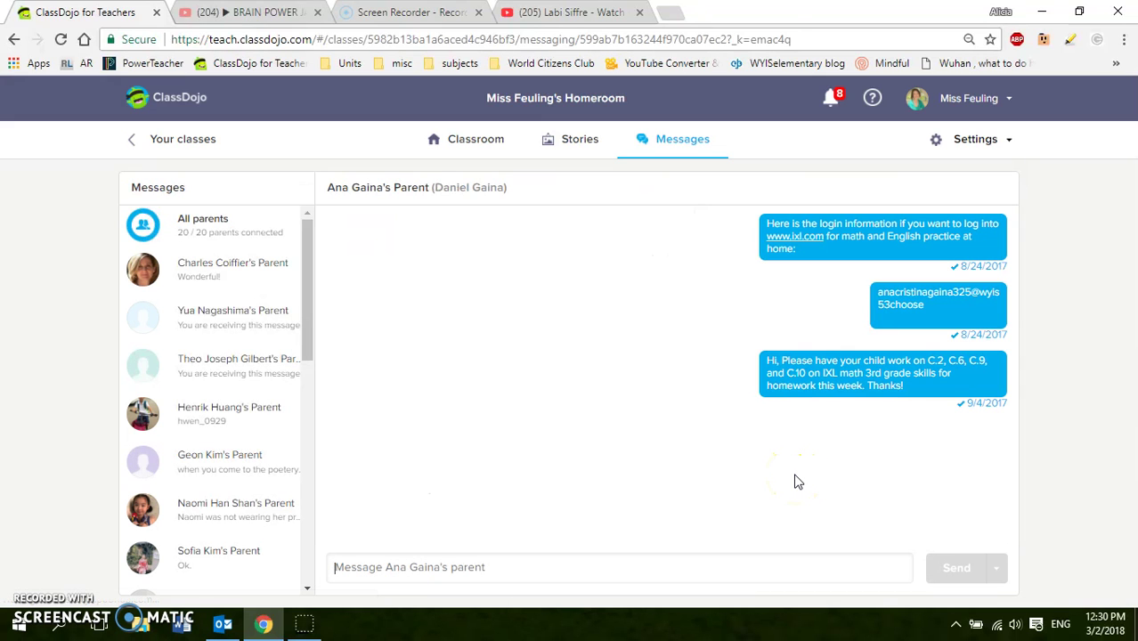
click(635, 356)
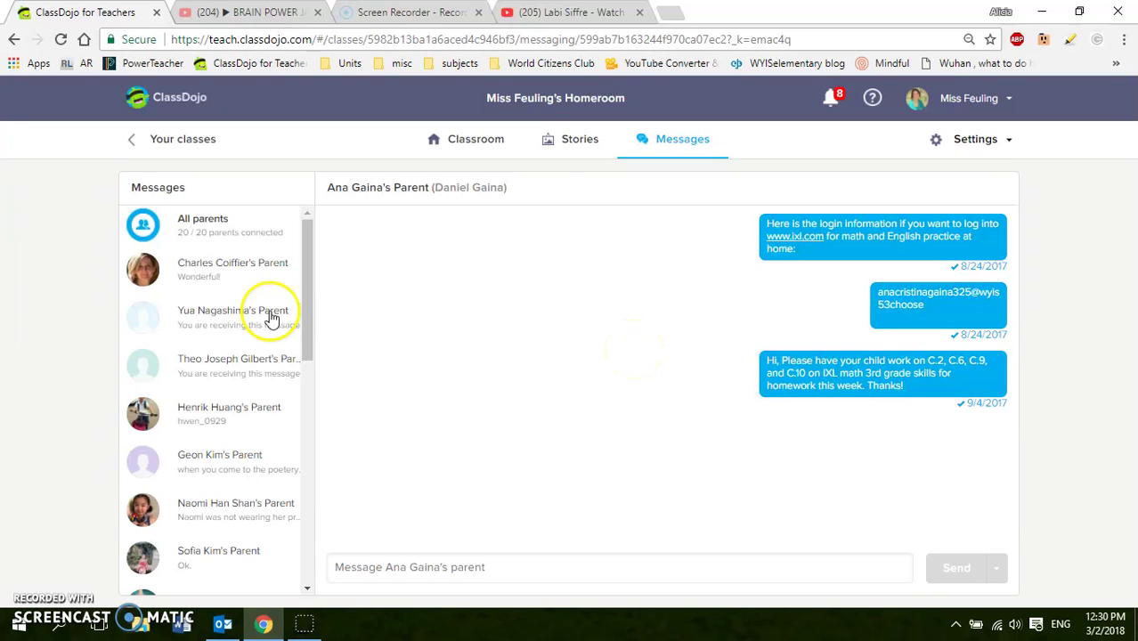
View the message conversations with the first four individual parents in the list, one after another
click(223, 265)
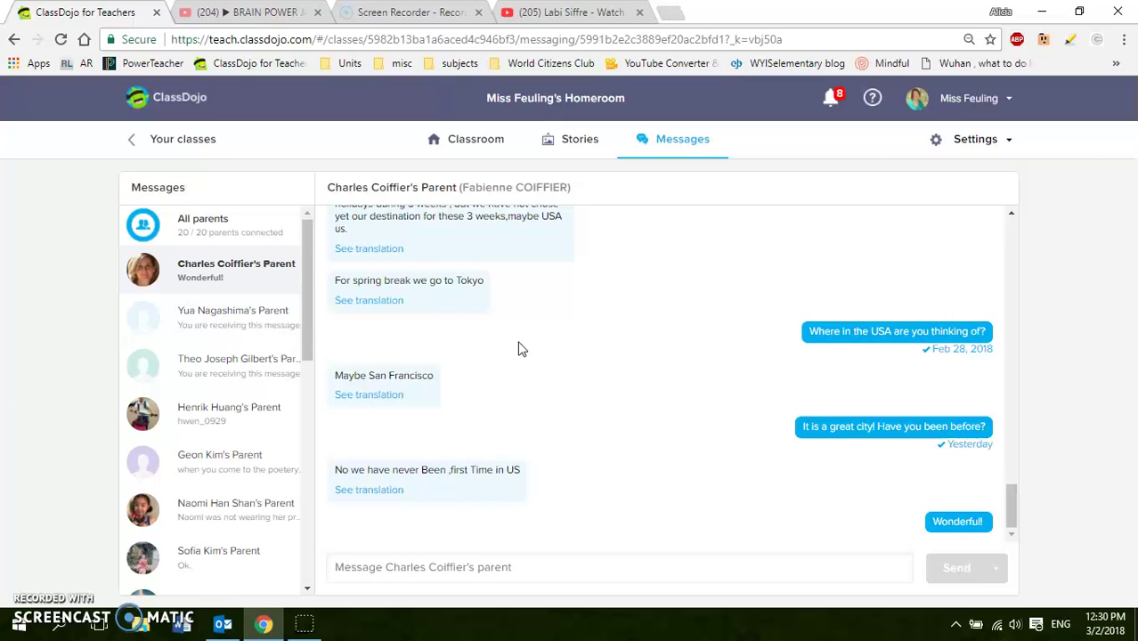
click(148, 320)
click(203, 373)
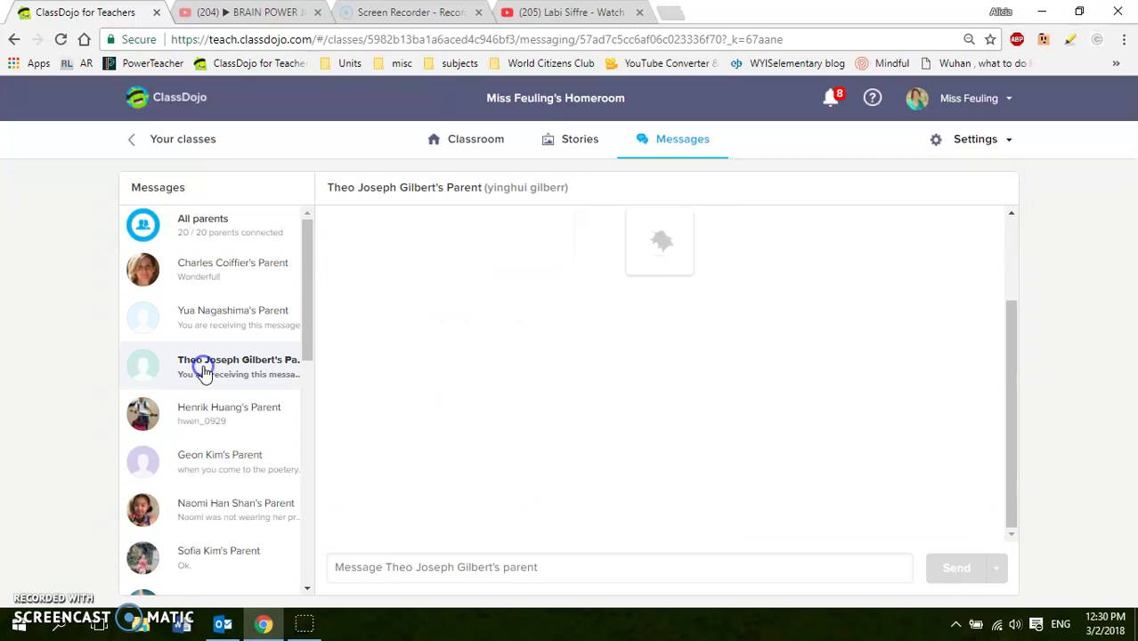
click(203, 418)
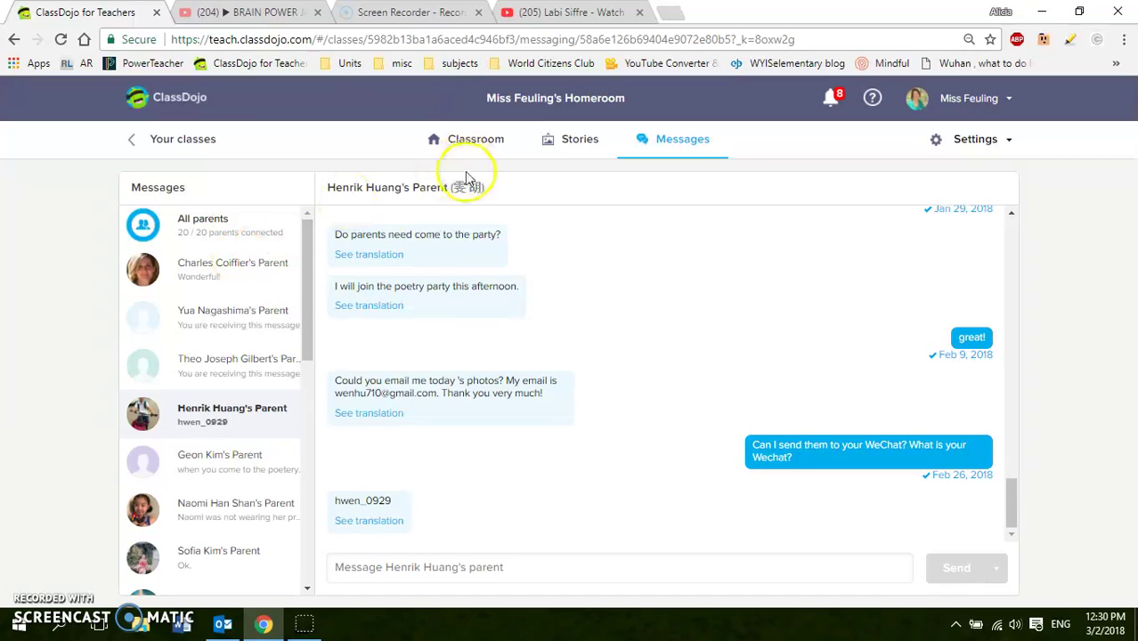
Reopen the first individual parent's conversation and look back through it to the dog photo
click(264, 255)
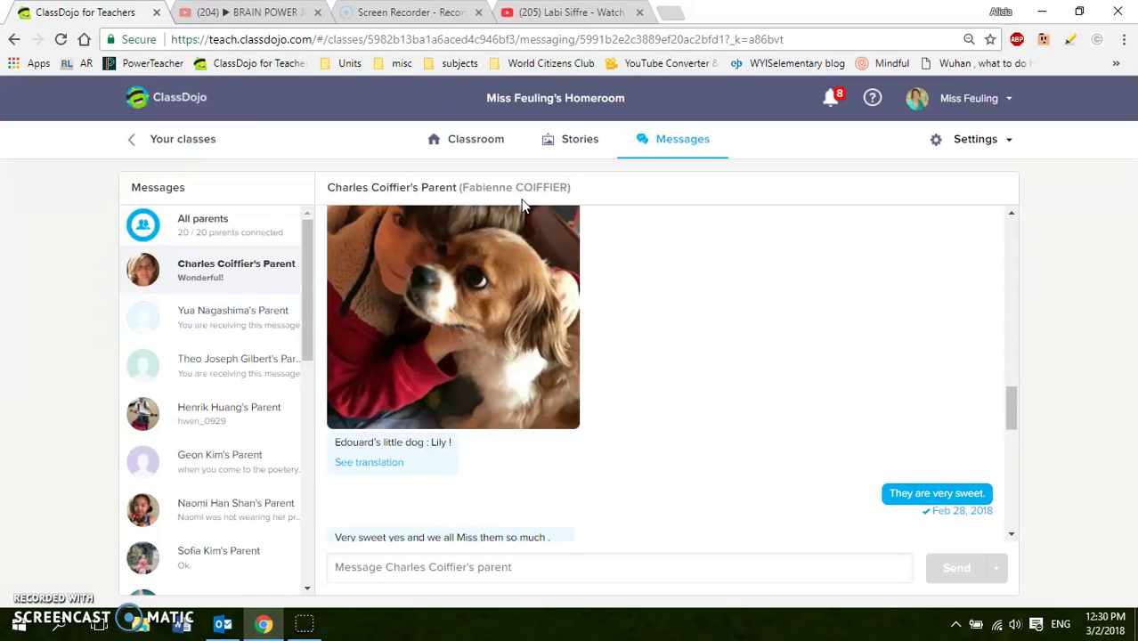
click(1004, 421)
click(1015, 426)
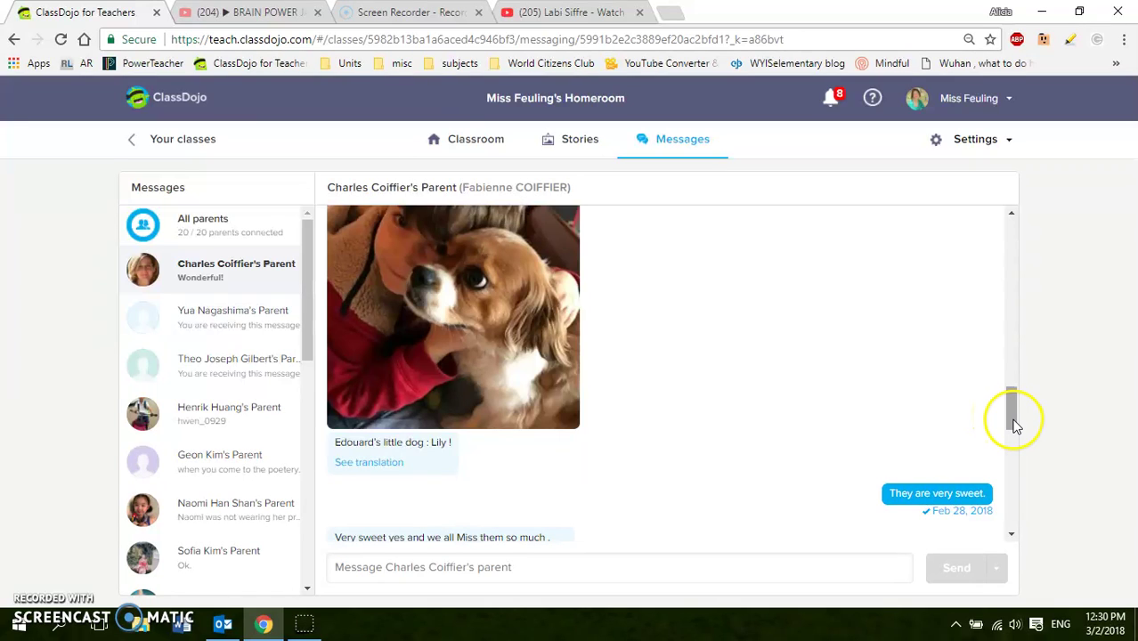
mouse_move(1015, 426)
mouse_down()
mouse_move(1008, 353)
mouse_move(1010, 457)
mouse_move(1006, 410)
mouse_up()
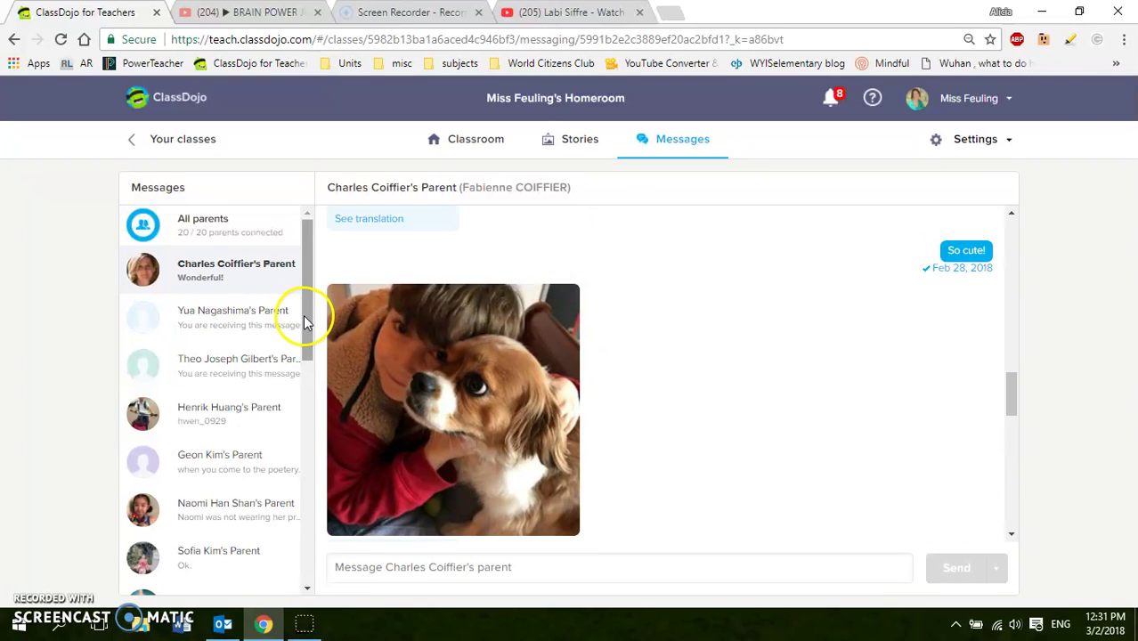
Find the parent conversation about finished IXL work further down the list and read it through to the closing sticker
drag(303, 321, 305, 384)
click(247, 430)
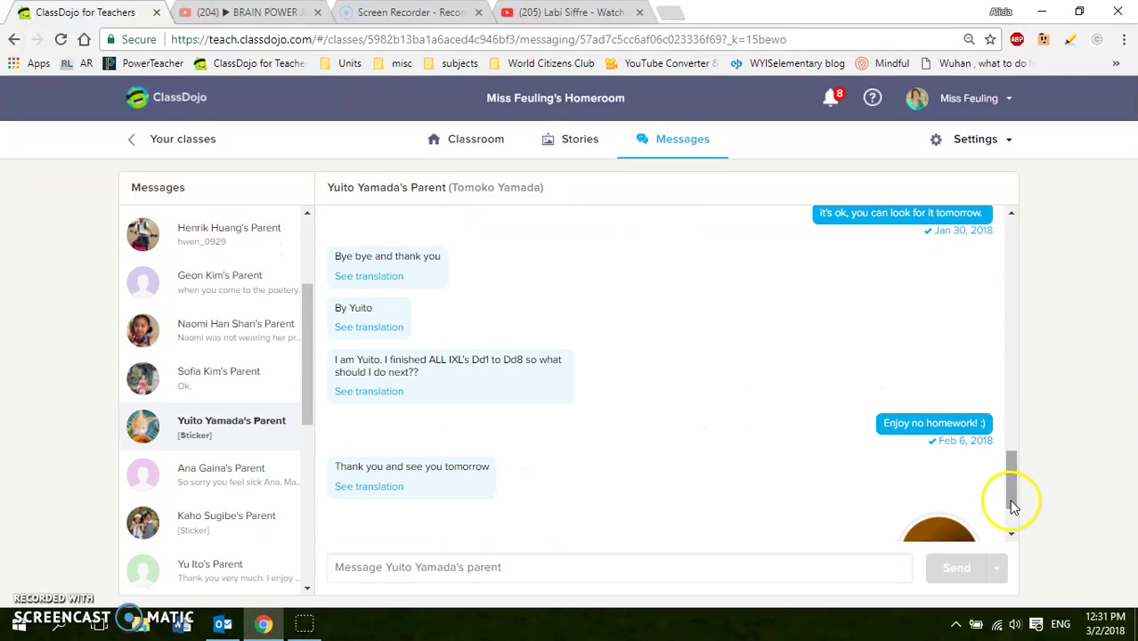
mouse_move(1010, 501)
mouse_down()
mouse_move(1011, 533)
mouse_move(1009, 504)
mouse_up()
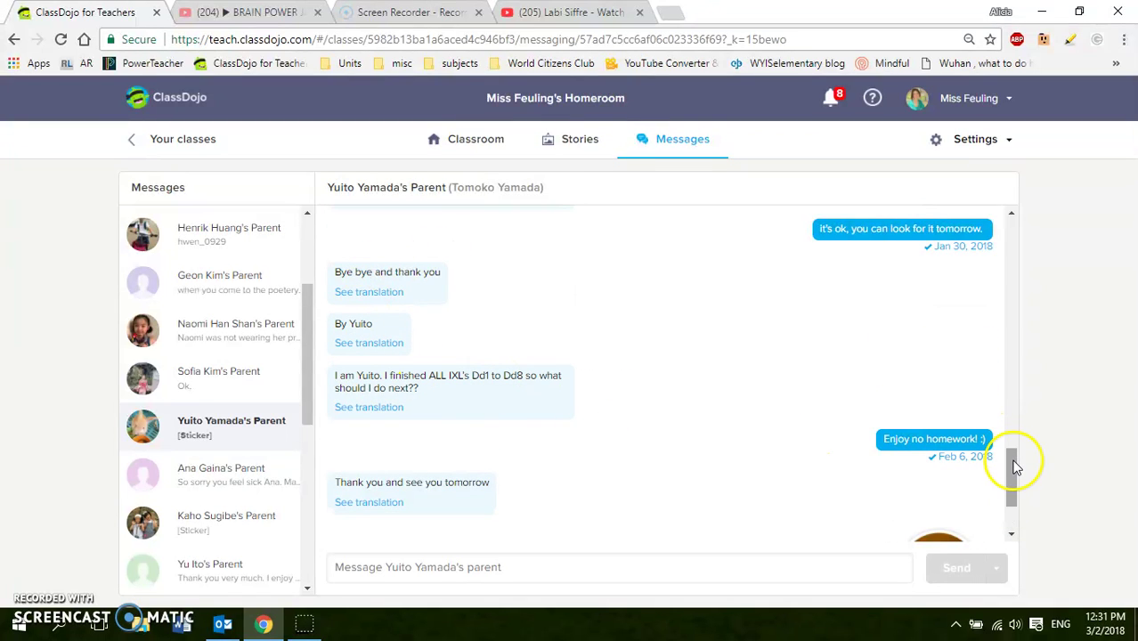
drag(1010, 463, 1010, 478)
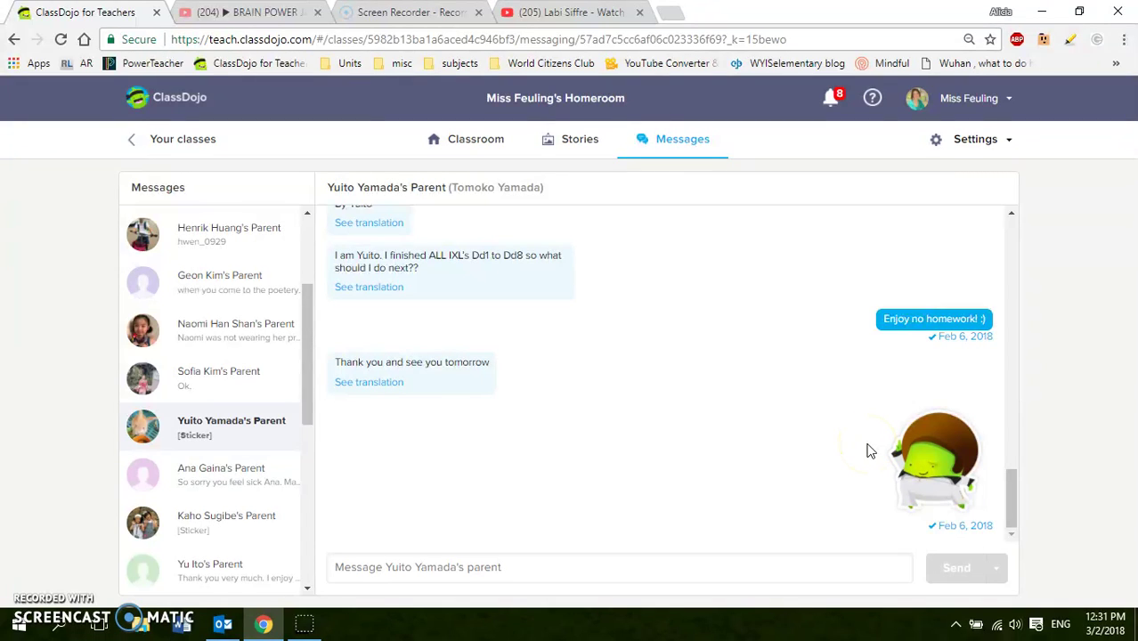
click(1064, 342)
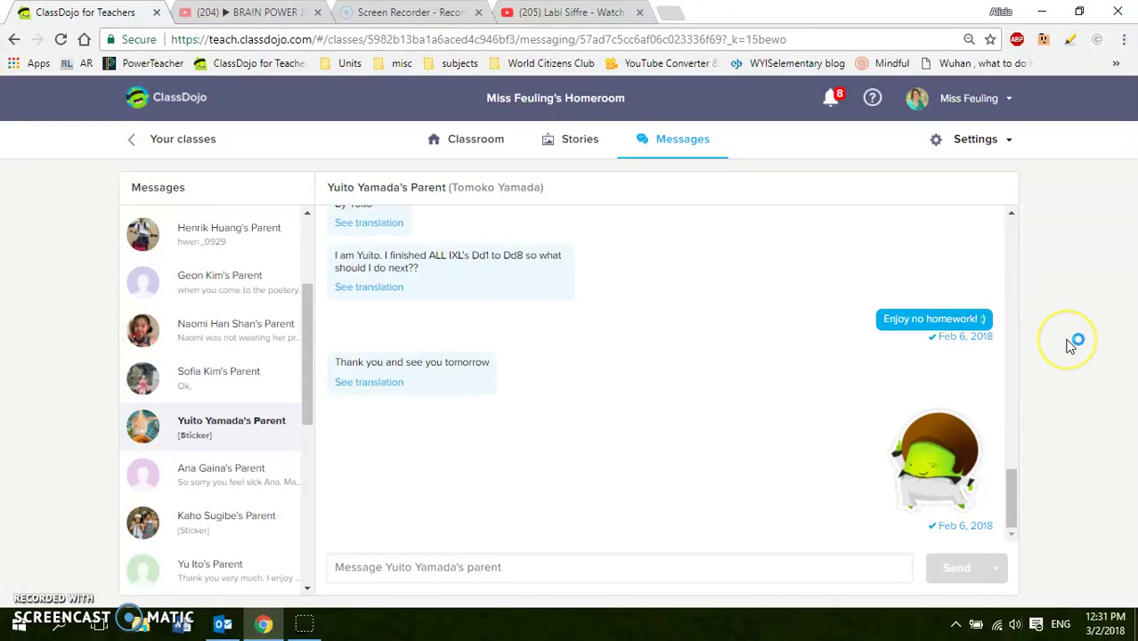
Return to the classroom, view the Toolkit's Think Pair Share activity and its sample questions, and close the Toolkit
click(462, 140)
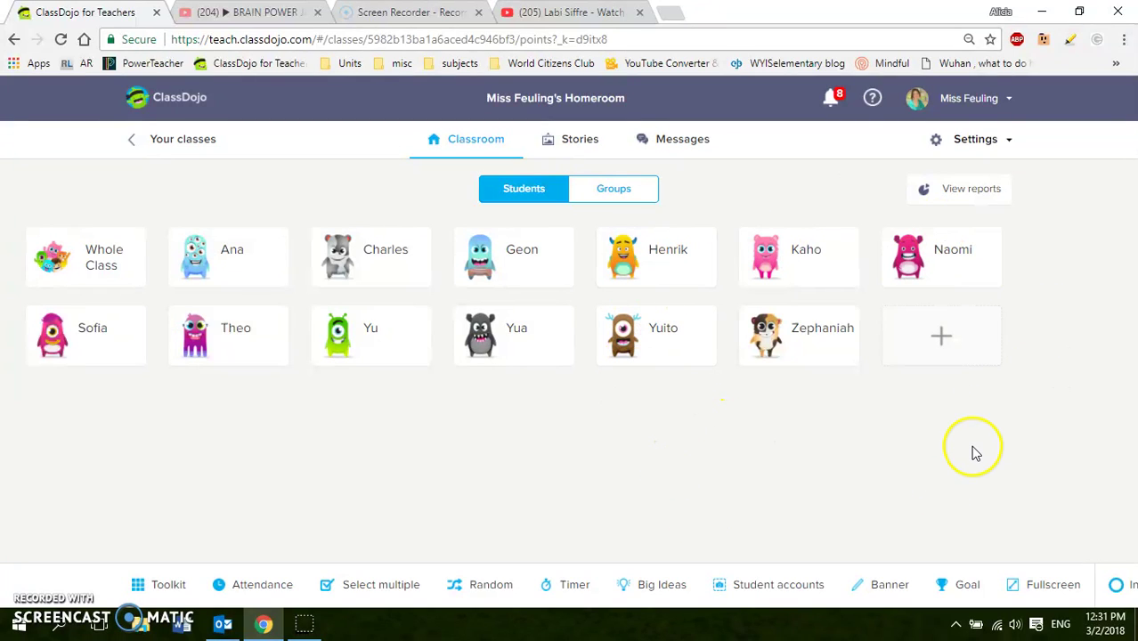
click(159, 584)
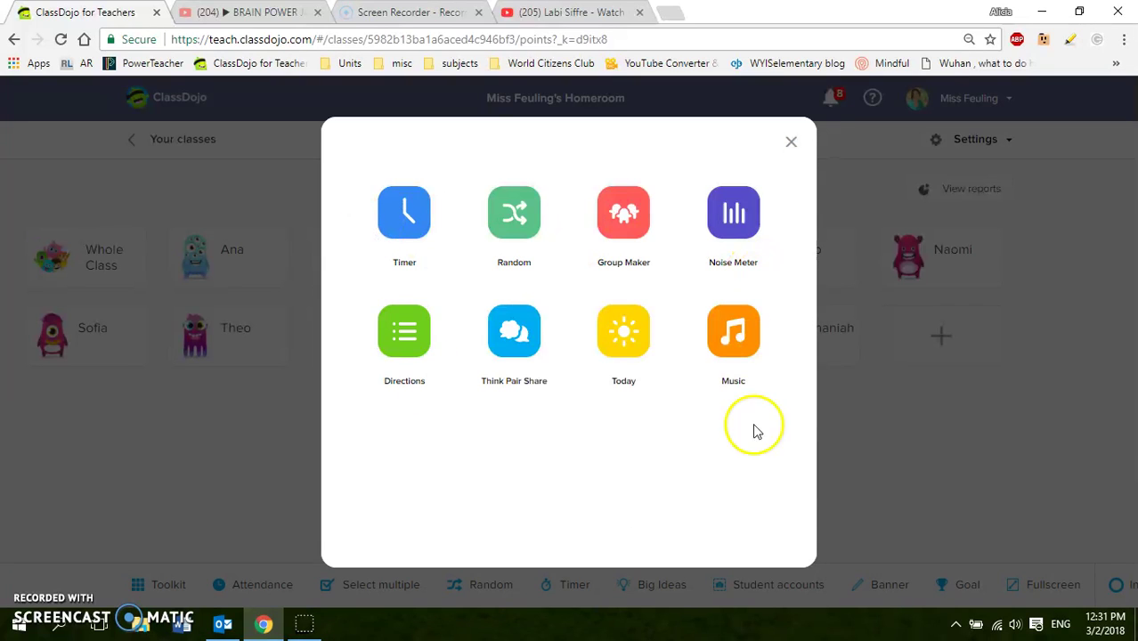
click(514, 325)
click(563, 355)
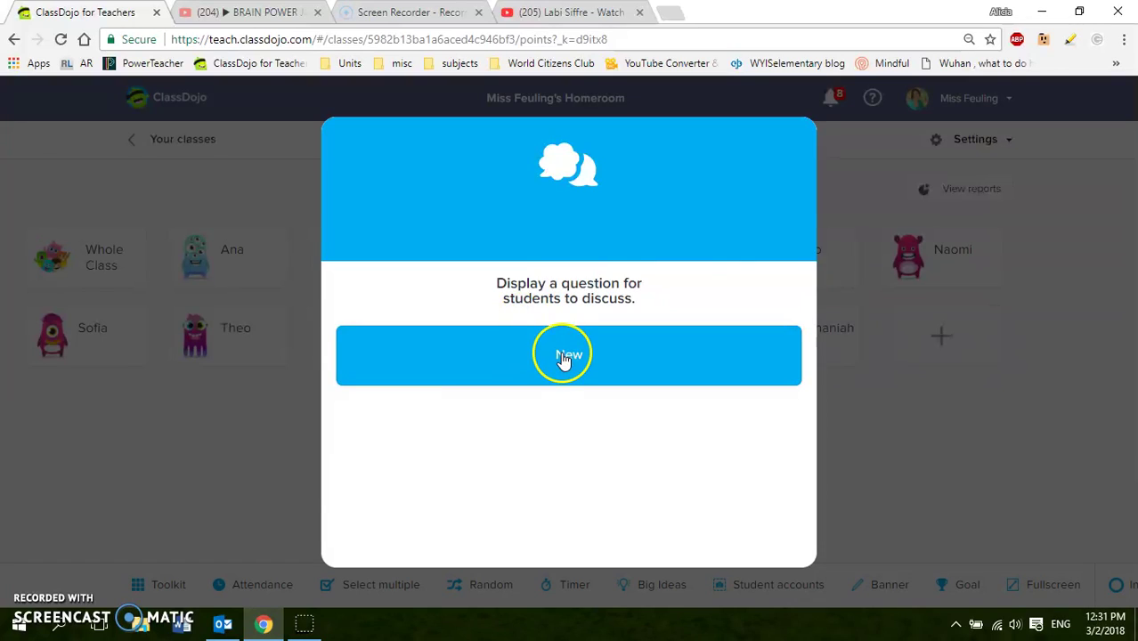
click(344, 135)
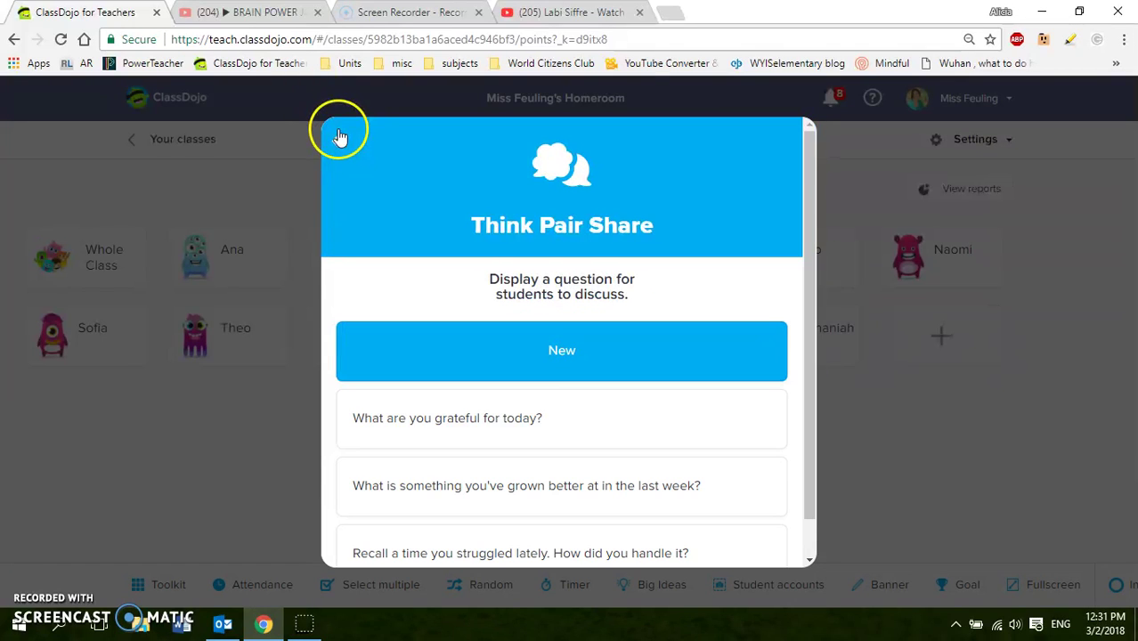
click(344, 141)
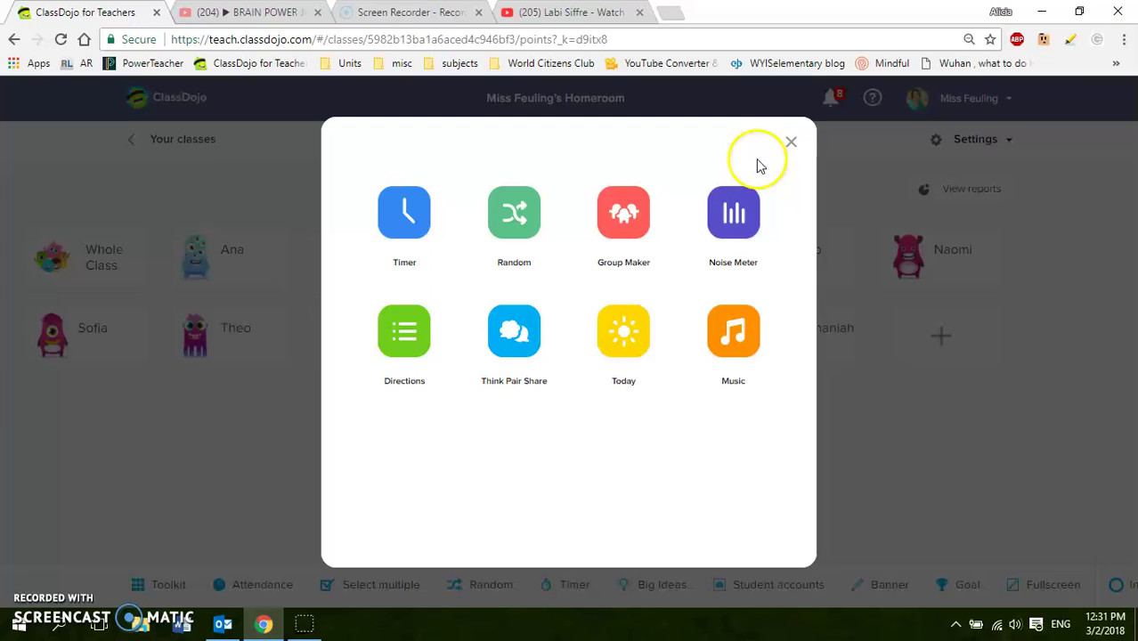
click(791, 143)
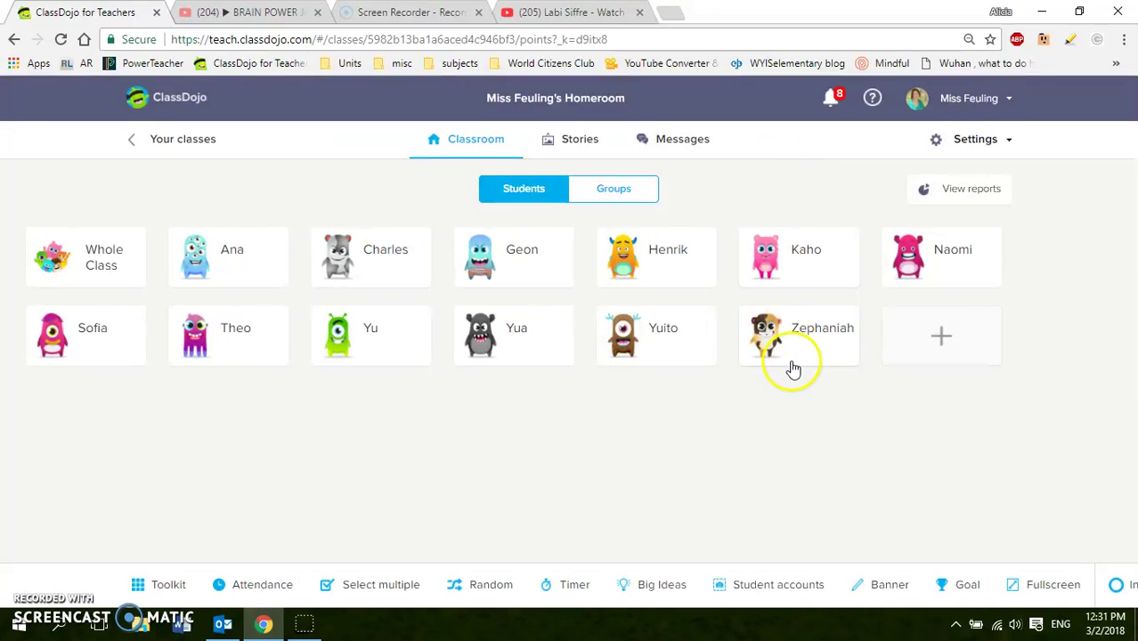
Preview the class Stories, return to the classroom to view the first student's feedback options, and close them
click(580, 146)
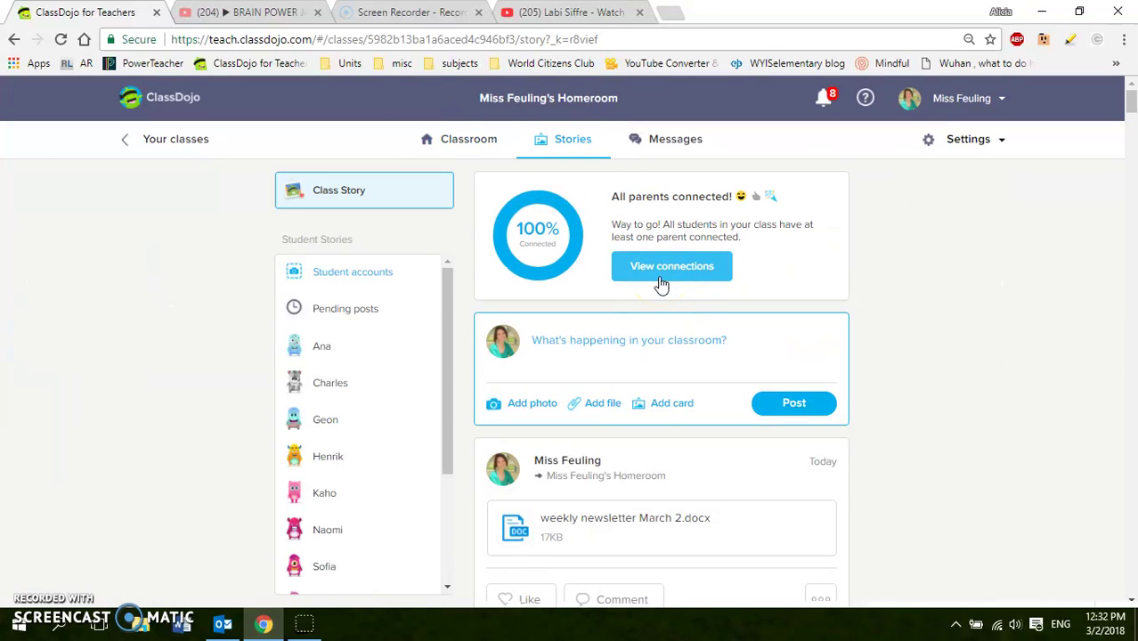
click(447, 152)
click(196, 263)
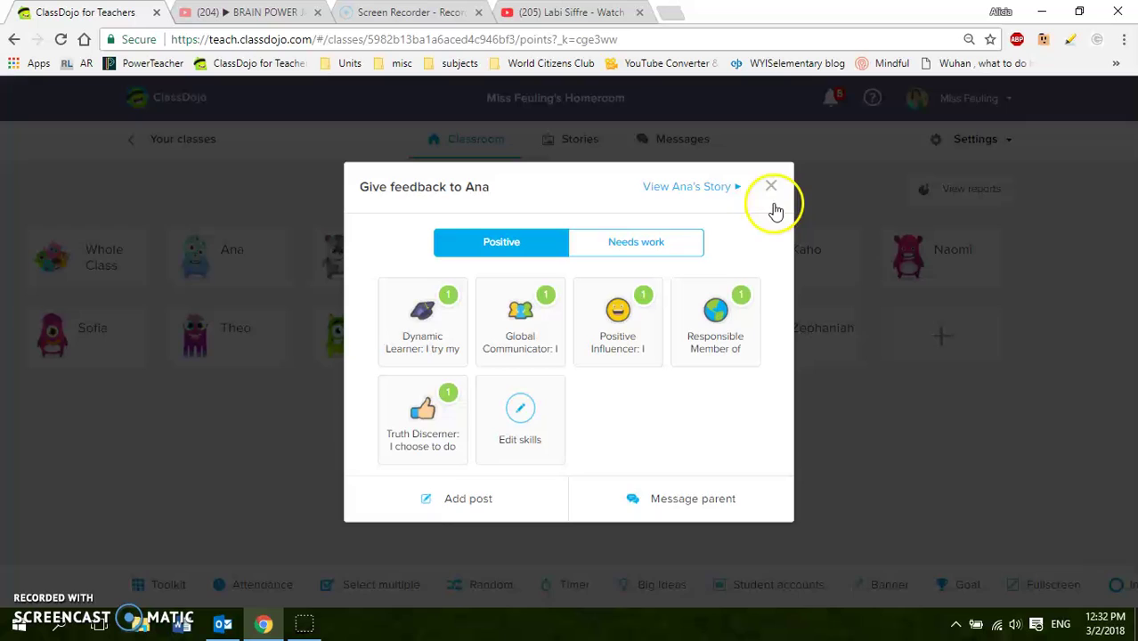
click(772, 186)
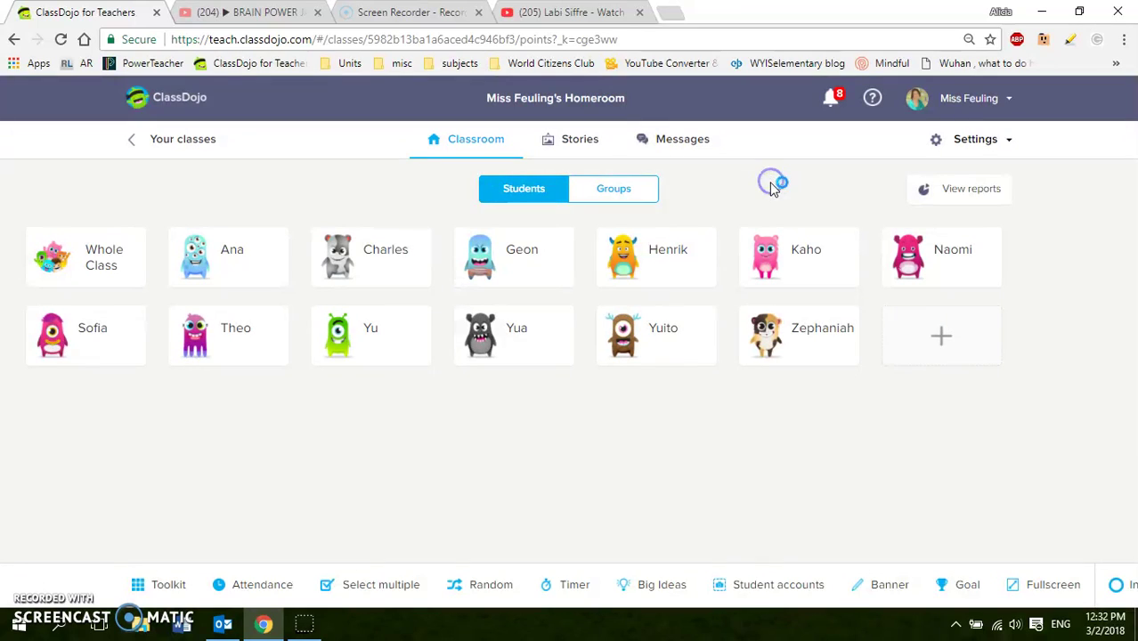
Open the Class Story and look over its recent posts, returning to the post form
click(574, 139)
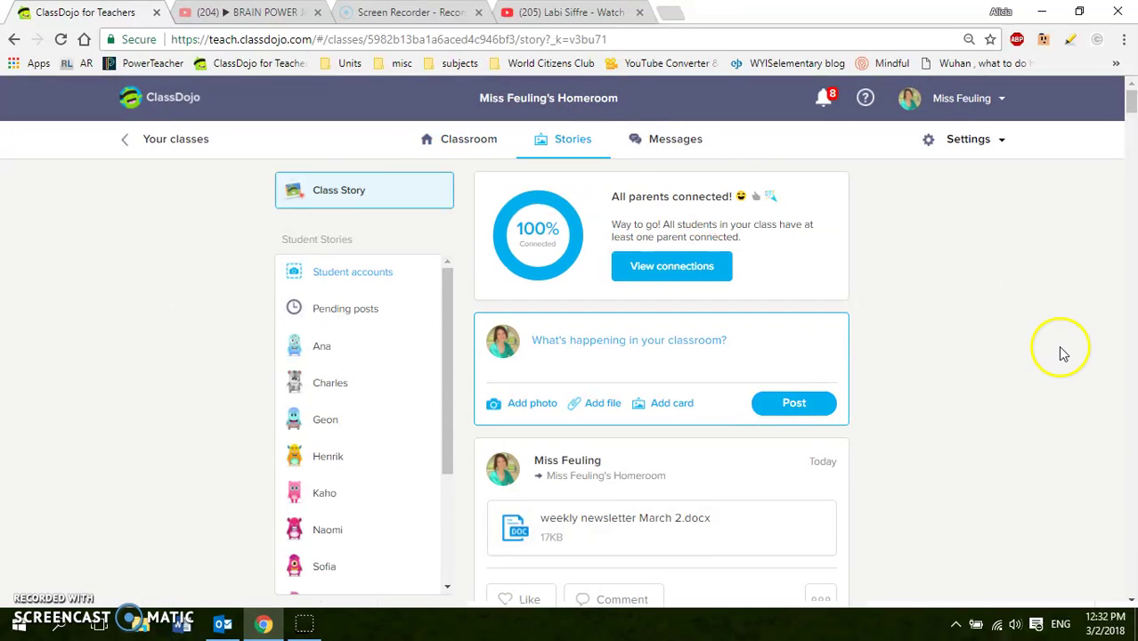
scroll(1124, 105, down, 2)
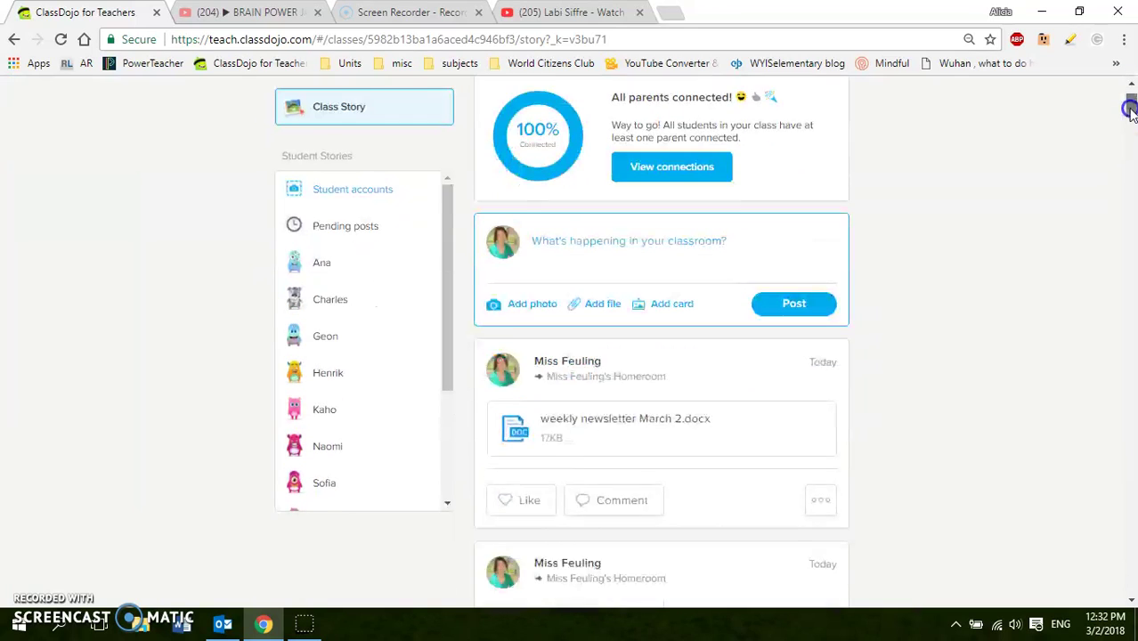
mouse_move(1128, 109)
mouse_down()
mouse_move(1131, 205)
mouse_move(1131, 101)
mouse_up()
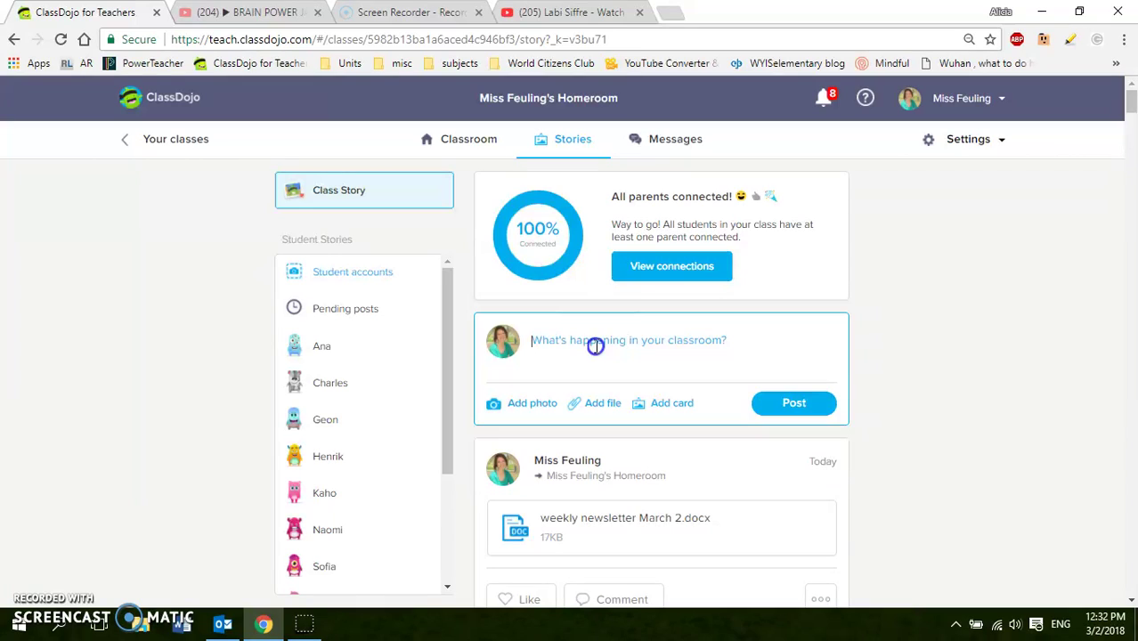
Draft the text "Hi everyone" in the Class Story post form and clear it without posting
text(Hi )
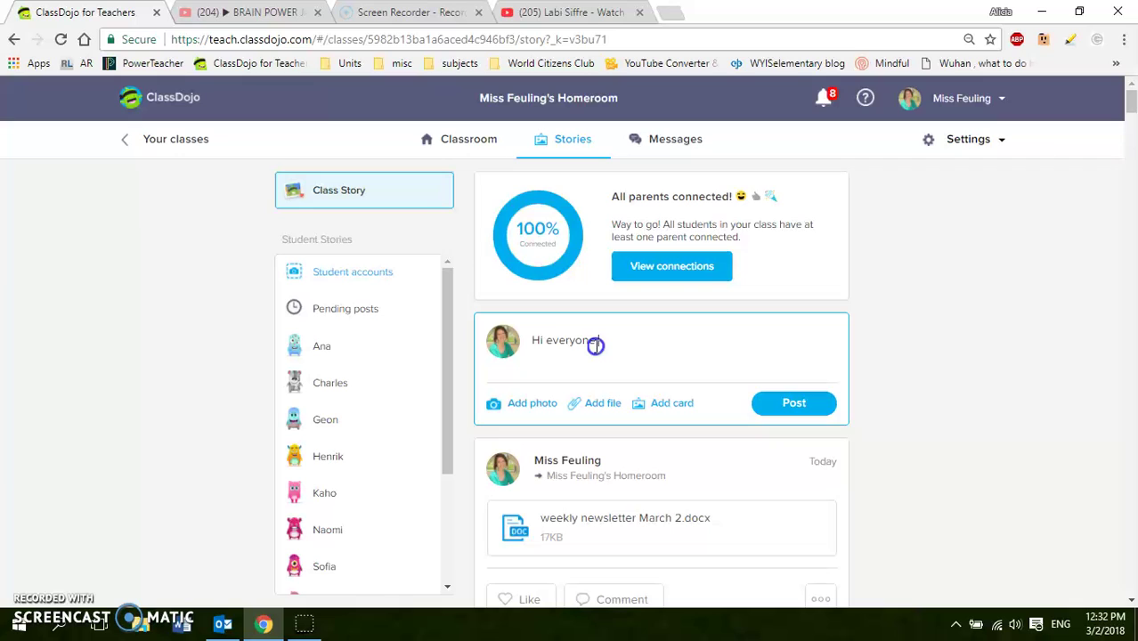
text(everyone)
click(542, 327)
drag(595, 340, 532, 340)
key(BackSpace)
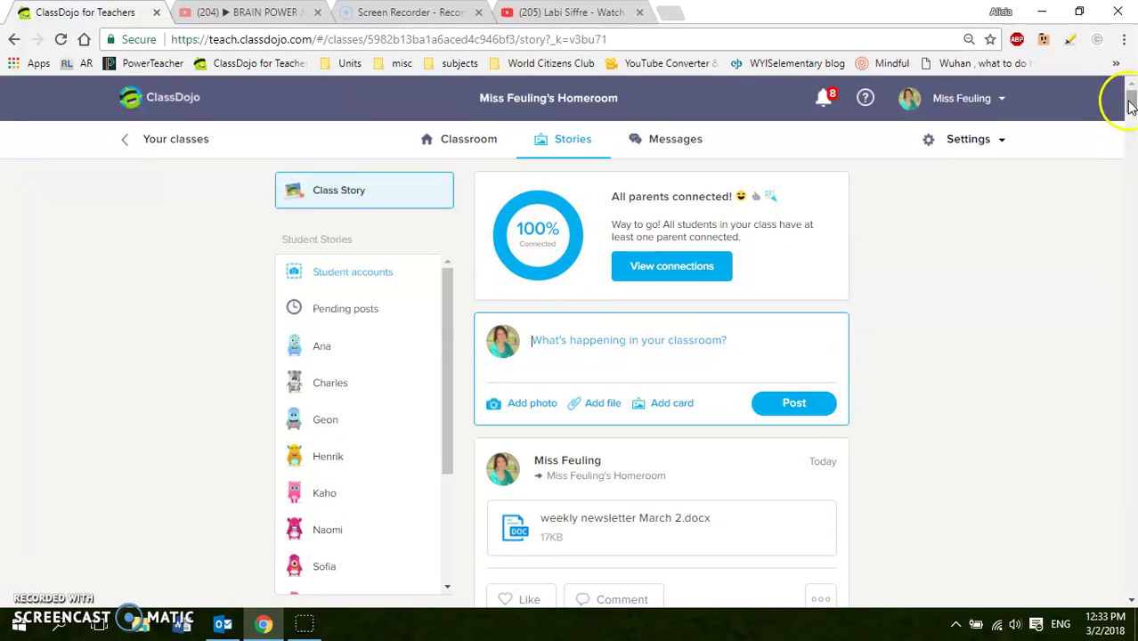
Look over the Class Story posts from the weekly newsletter down to the 100th day of school photo, and return to the post form
drag(1128, 104, 1128, 118)
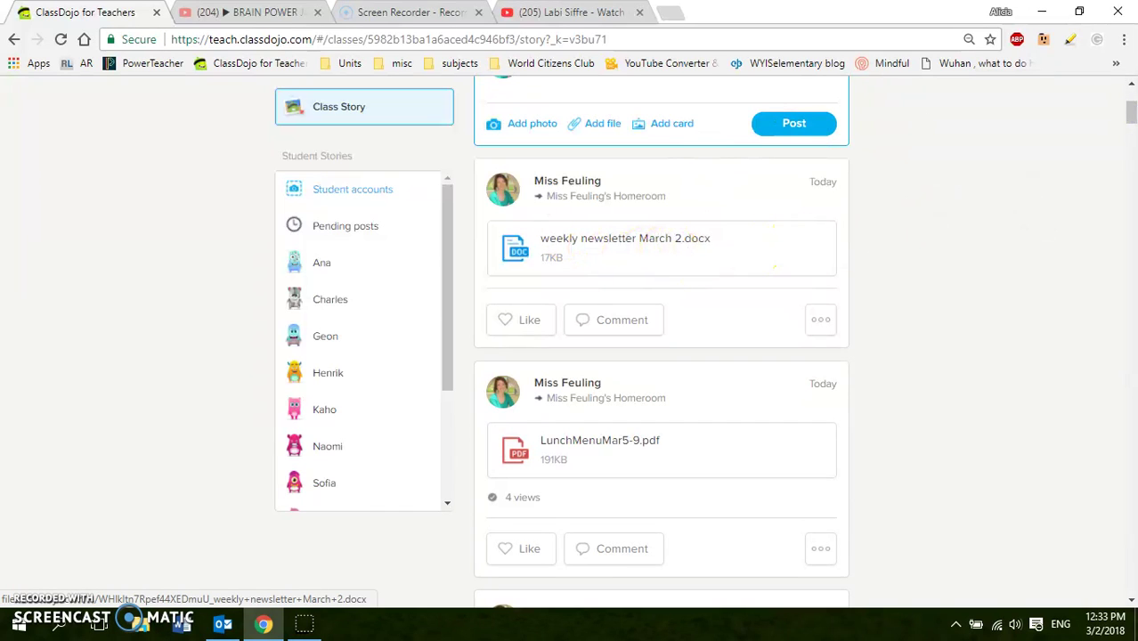
drag(1125, 107, 1130, 217)
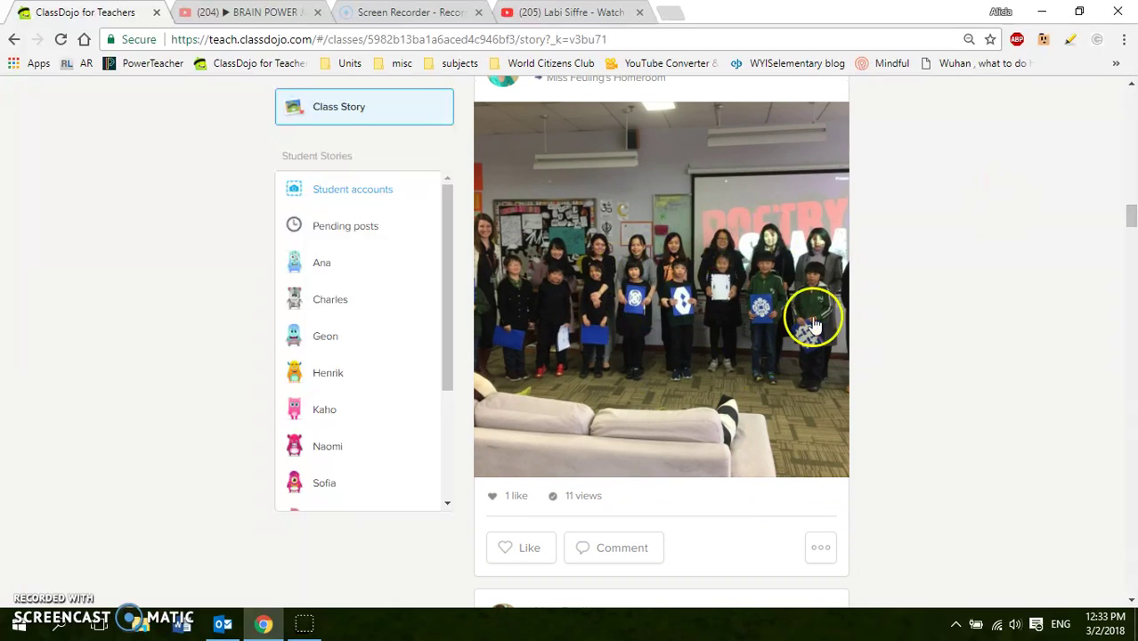
click(1132, 236)
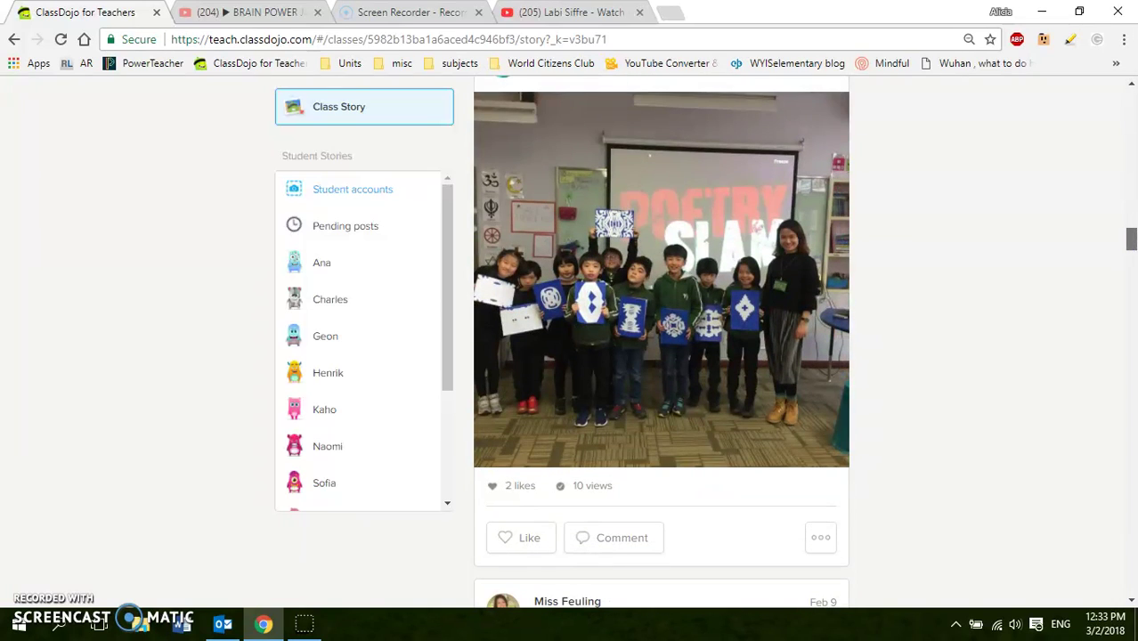
drag(1131, 238, 1131, 351)
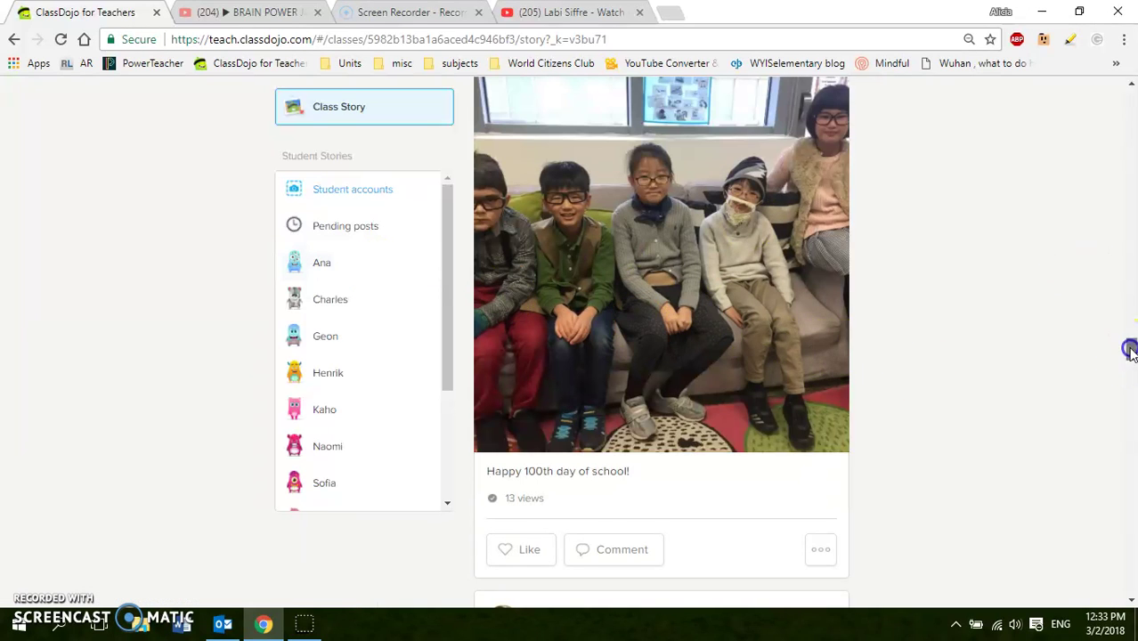
drag(1129, 349, 1114, 104)
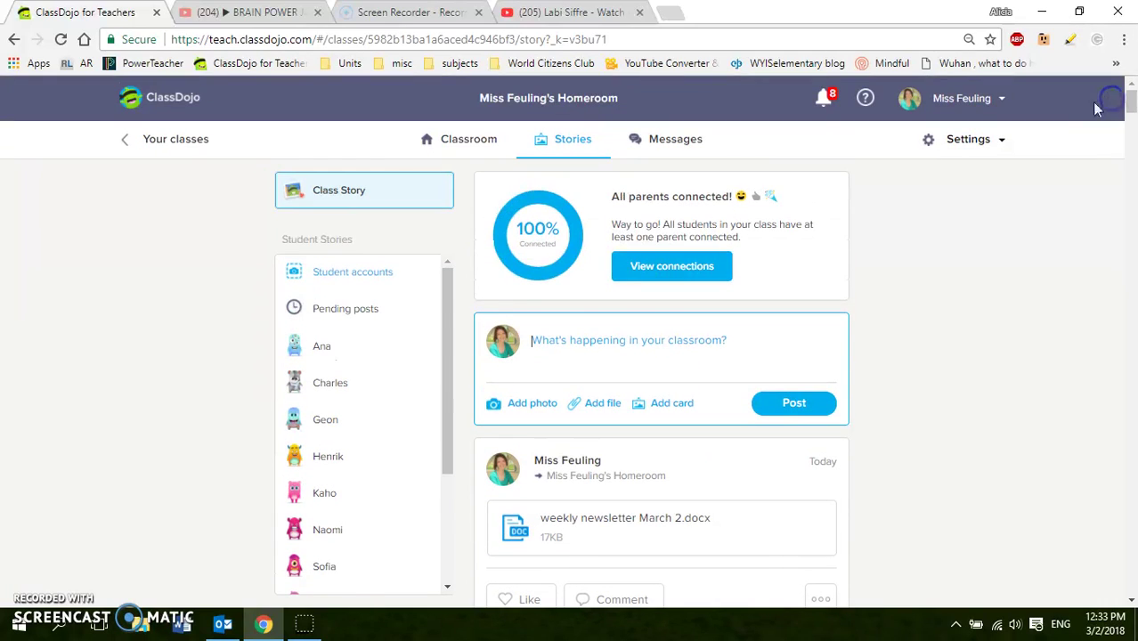
Open the first student's story and view its posts, including the Dec 14 document and Dec 4 math video, returning to the beginning
drag(449, 311, 447, 280)
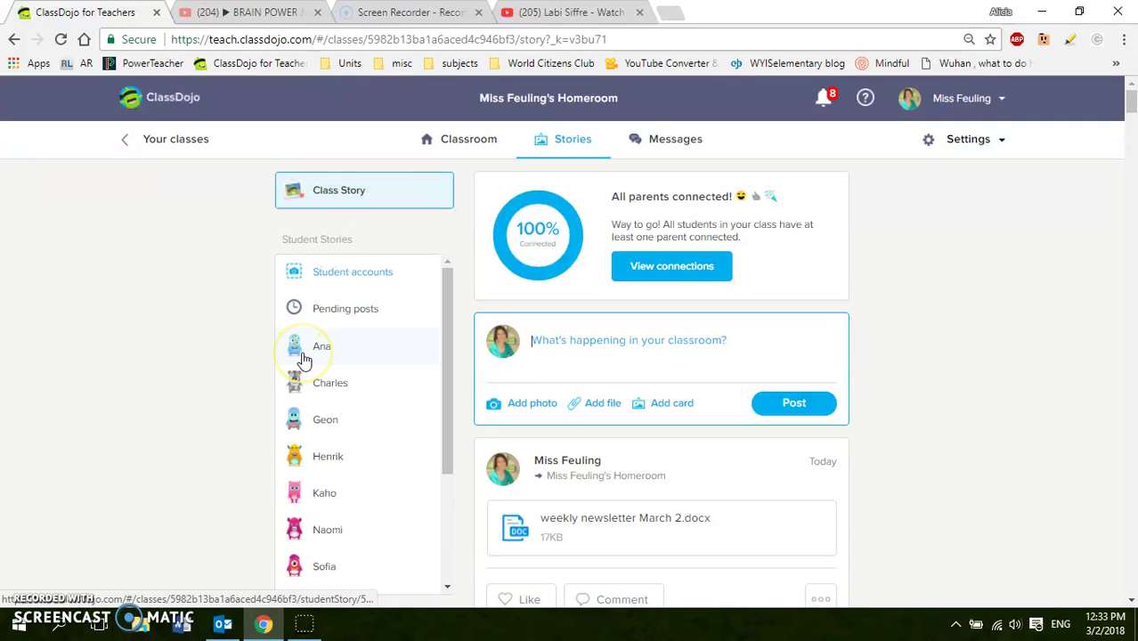
click(303, 356)
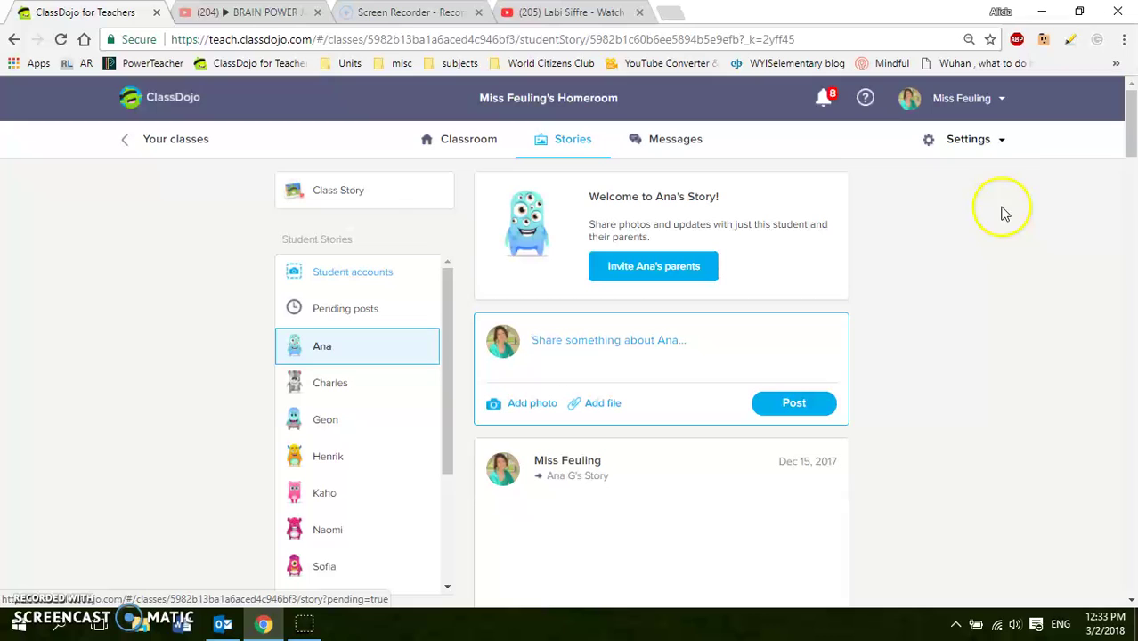
drag(1129, 98, 1131, 204)
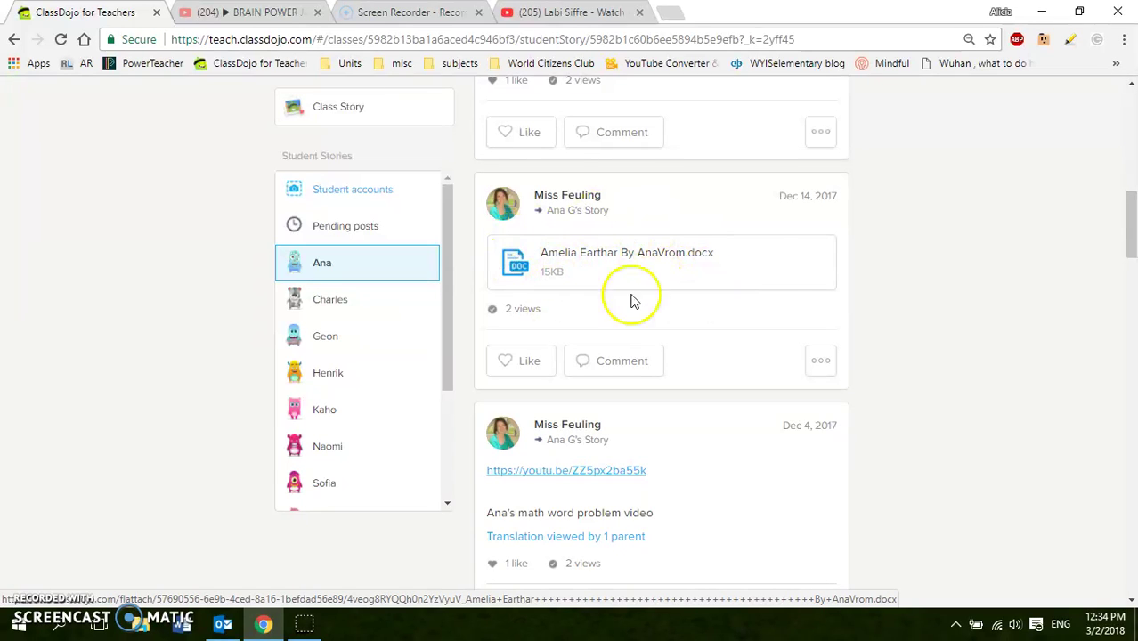
drag(1131, 224, 1120, 120)
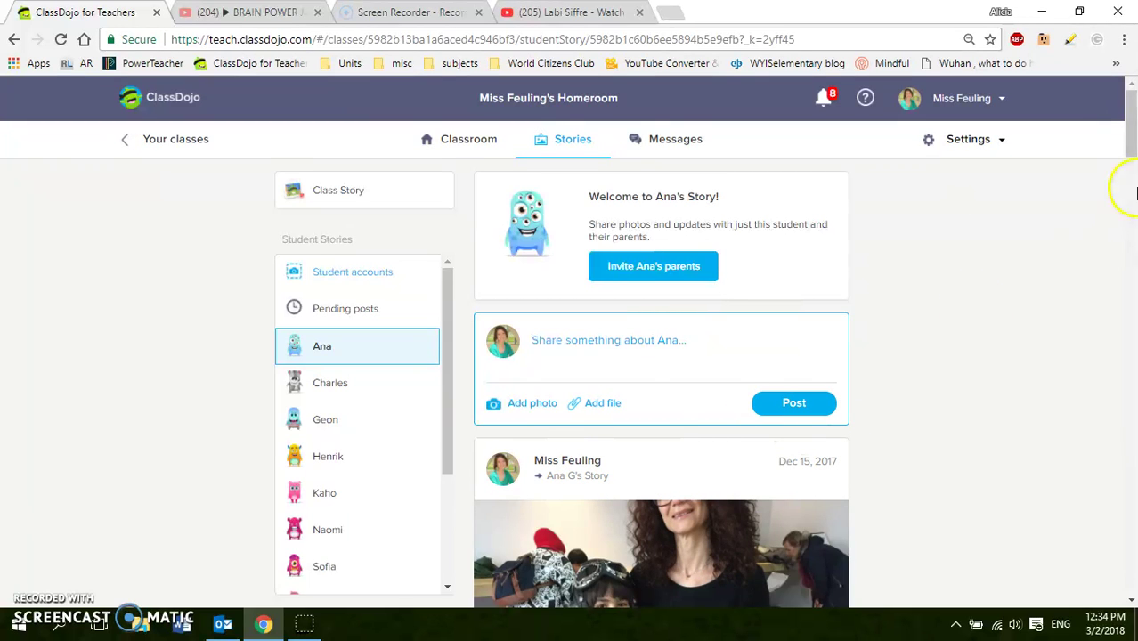
drag(1131, 140, 1133, 253)
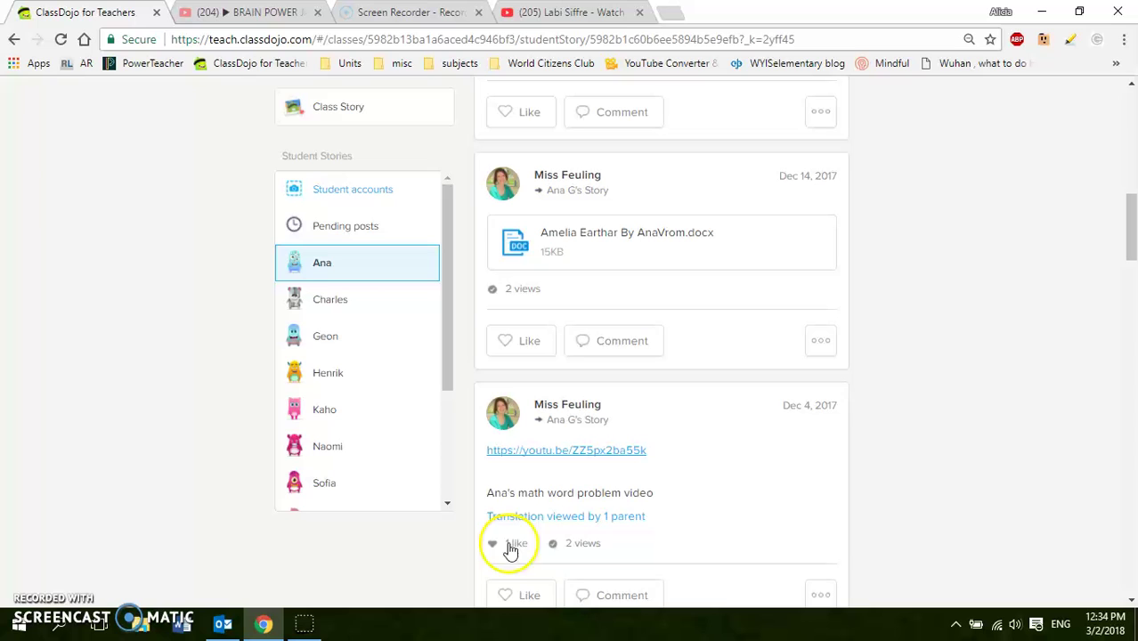
drag(1129, 227, 1128, 116)
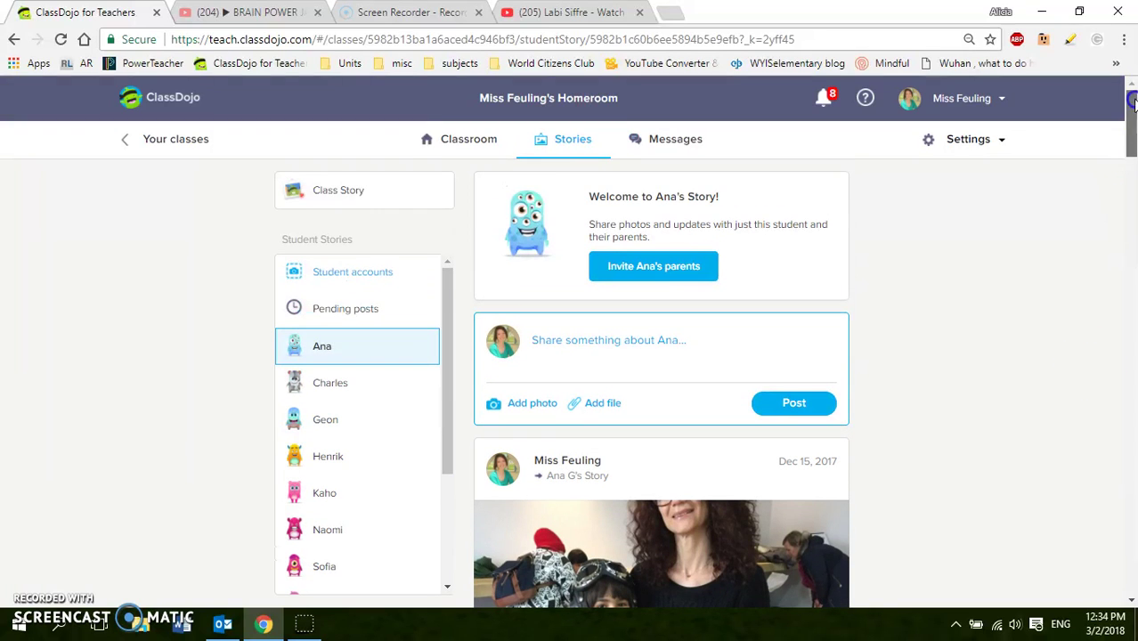
View the classroom's groups, and look over the teacher home page down to the Getting started resources and back
click(472, 146)
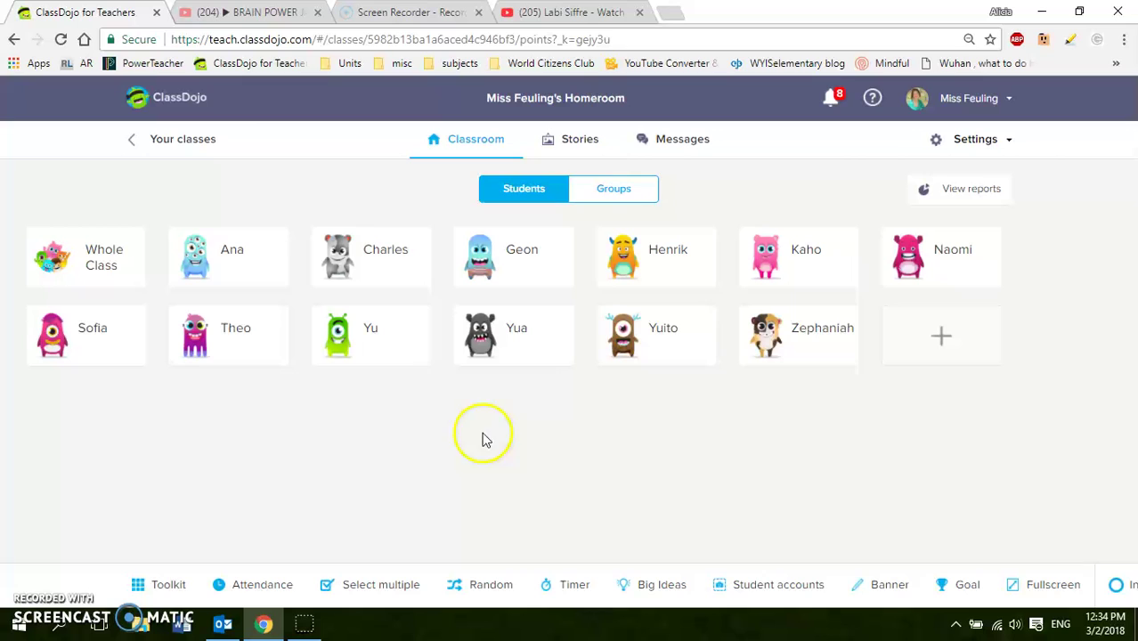
click(611, 191)
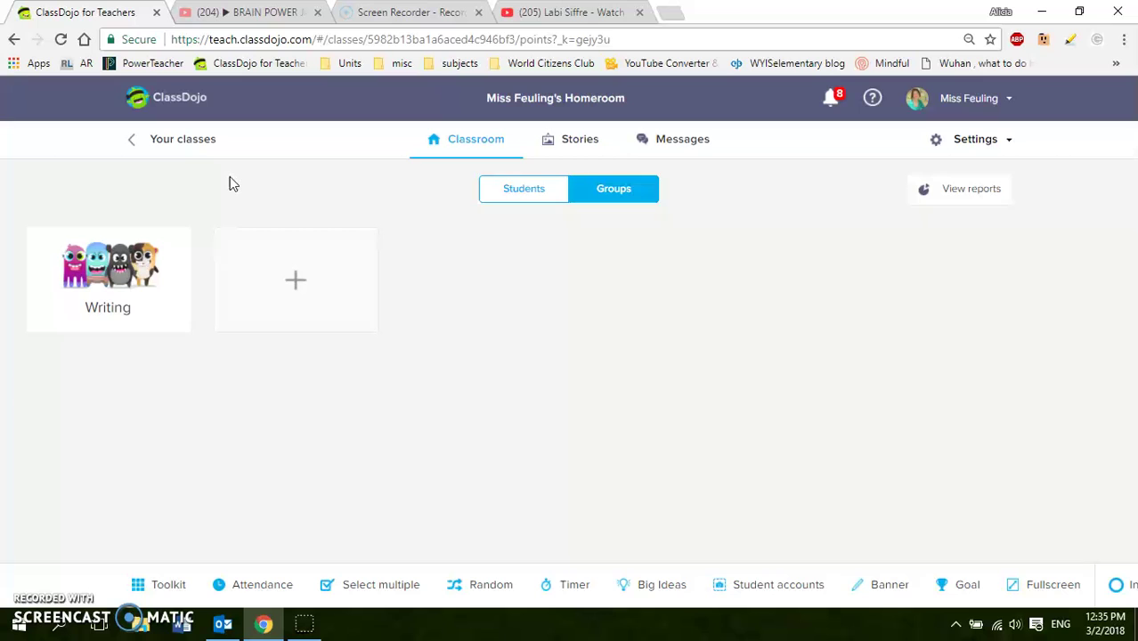
click(189, 143)
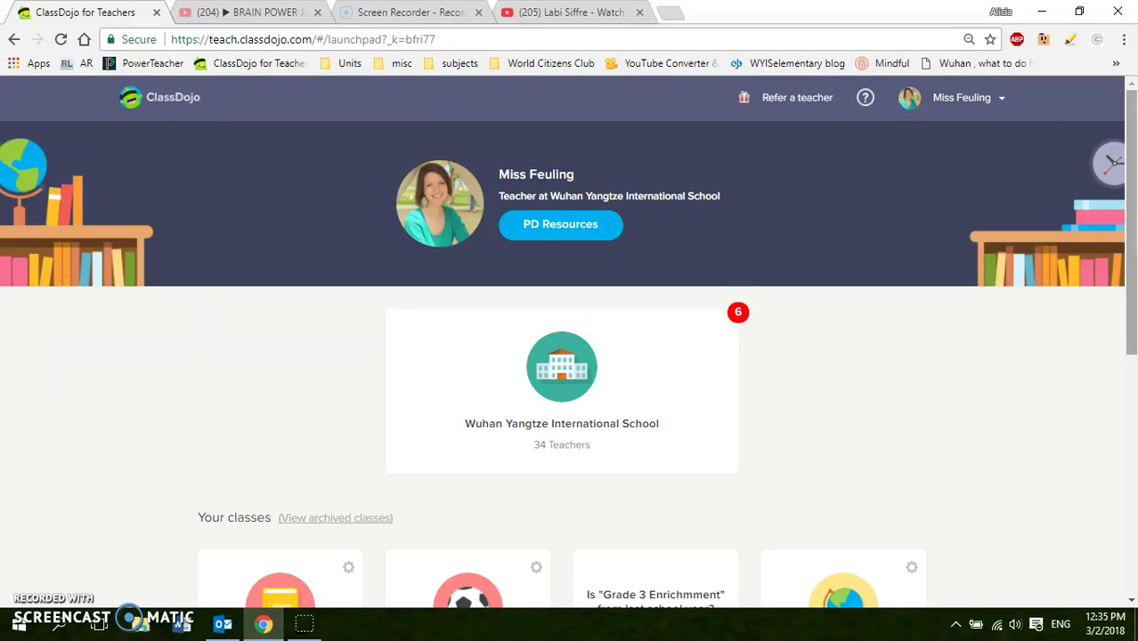
scroll(869, 169, down, 4)
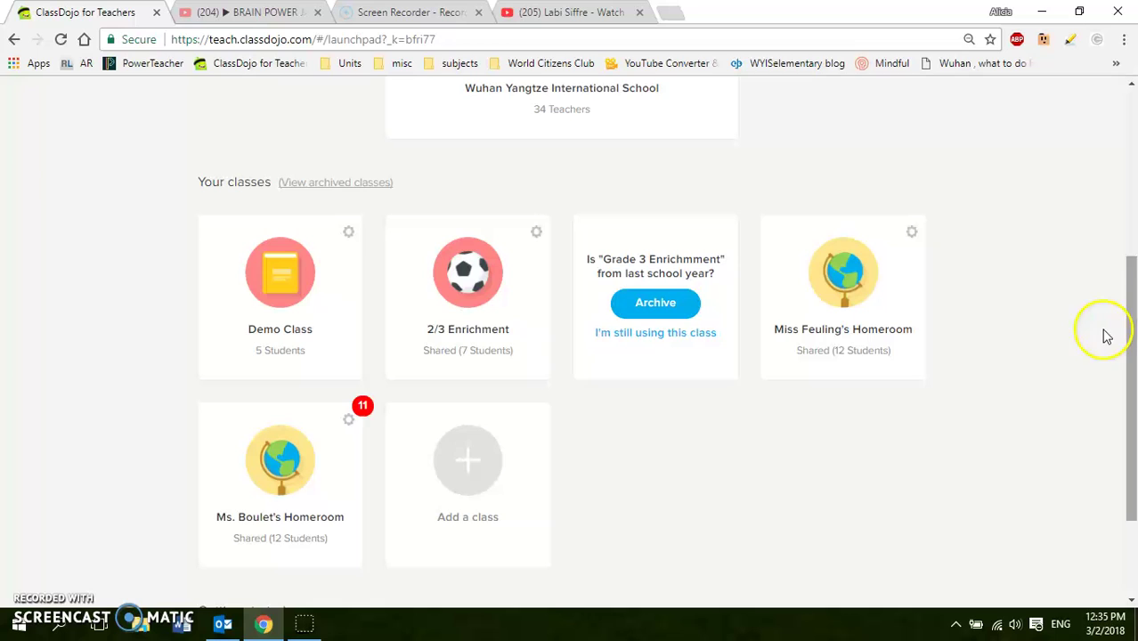
drag(1128, 287, 1127, 336)
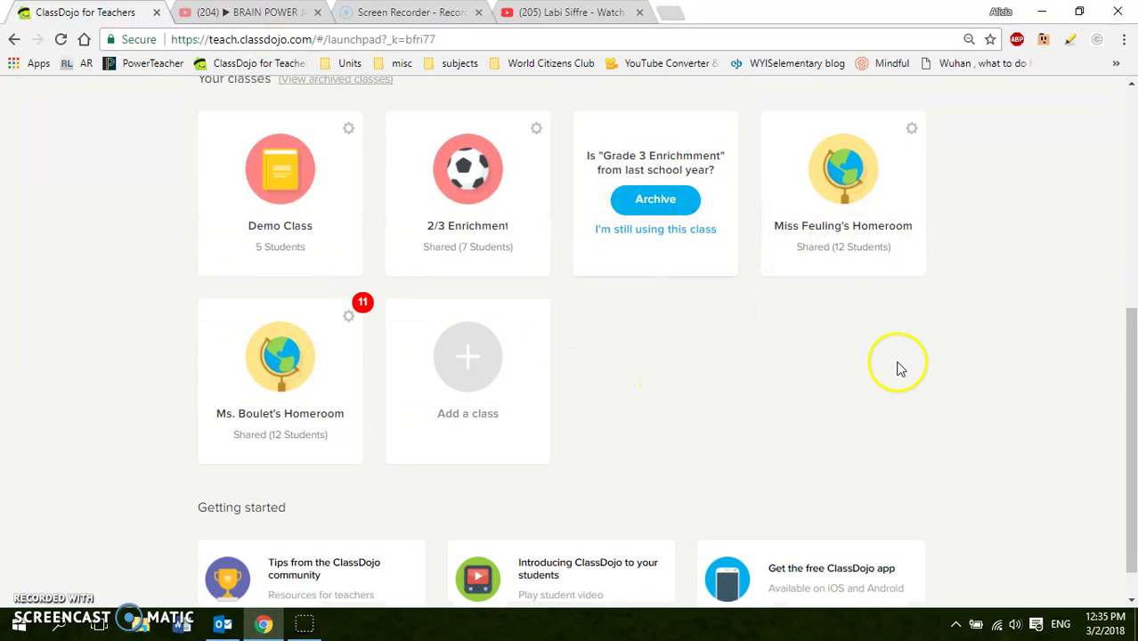
drag(1125, 432, 1131, 470)
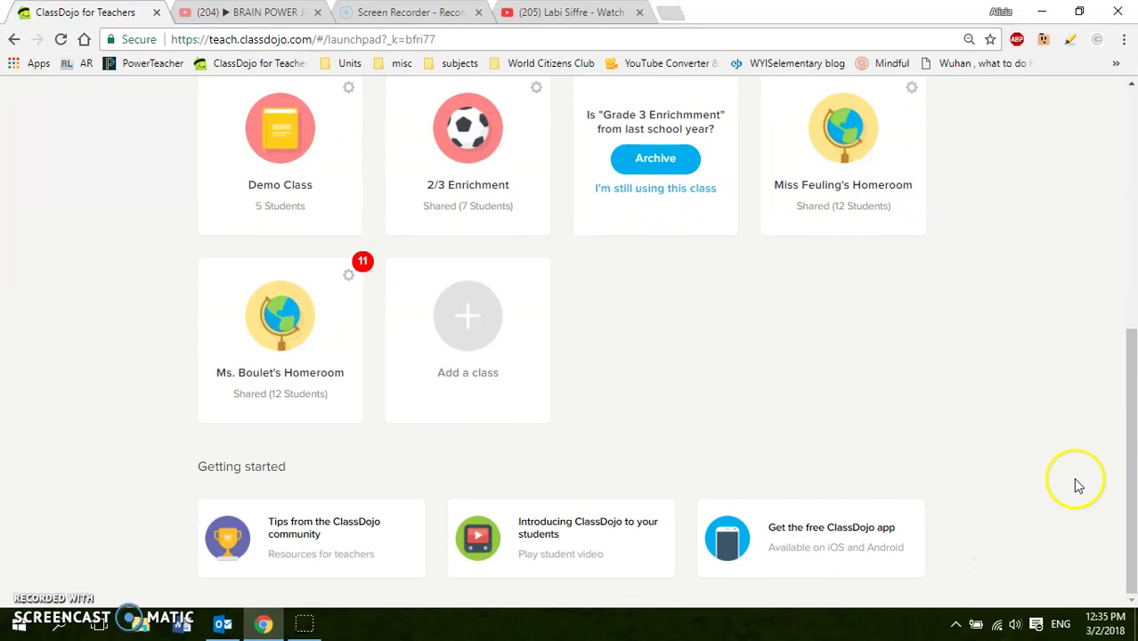
drag(1132, 459, 1133, 236)
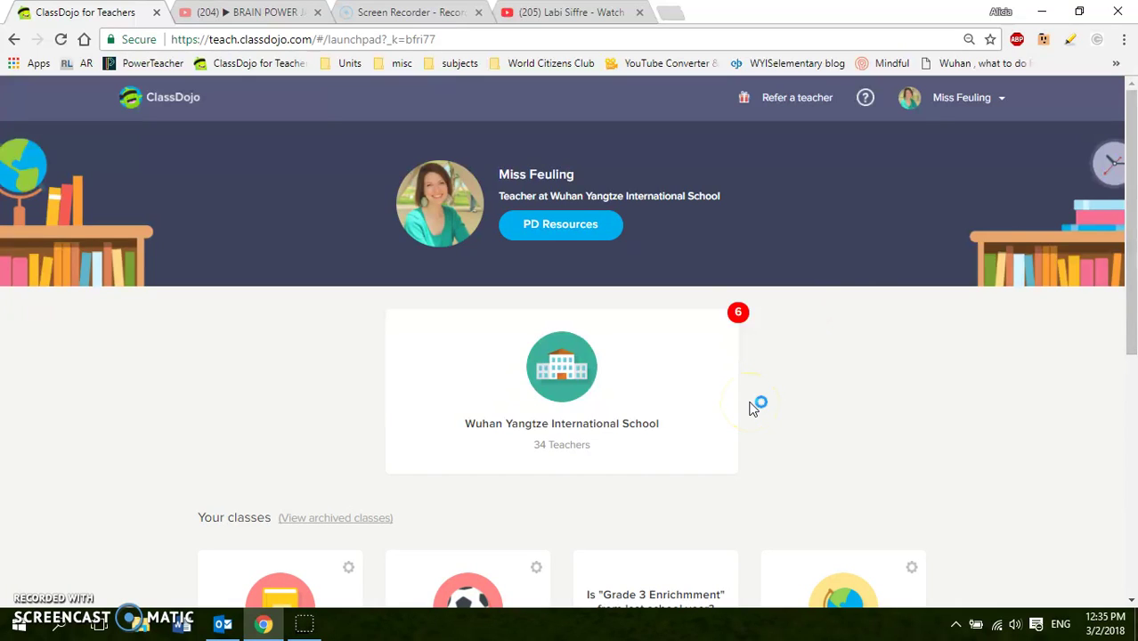
Reopen the teacher's own homeroom class and look through its Class Story past the Jan 17 post about making energy from trash
scroll(729, 419, down, 3)
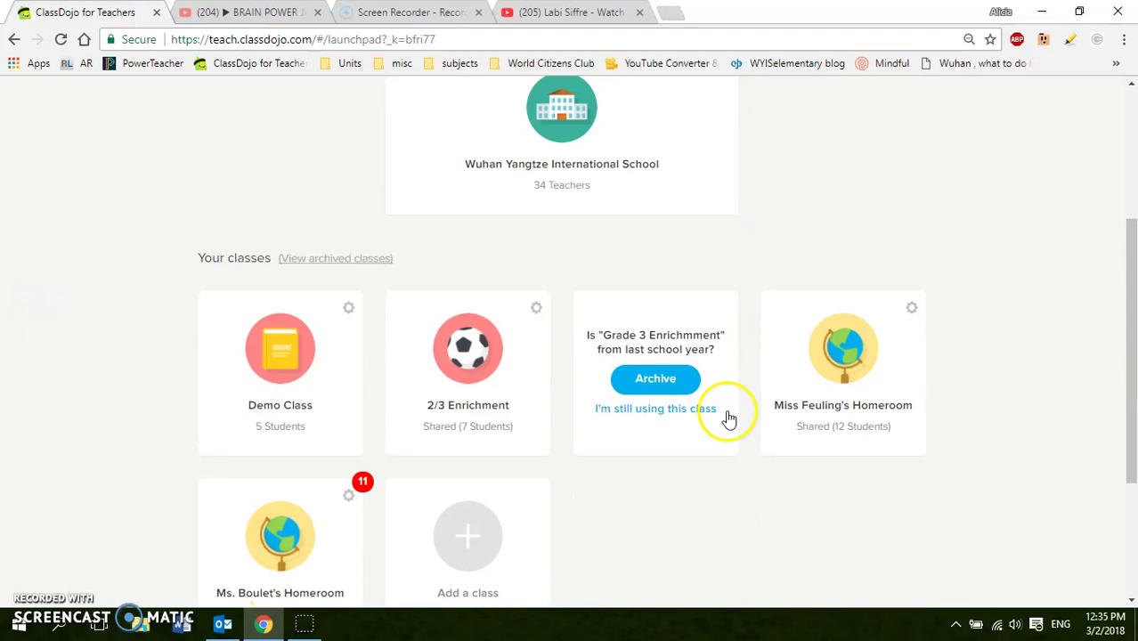
click(852, 367)
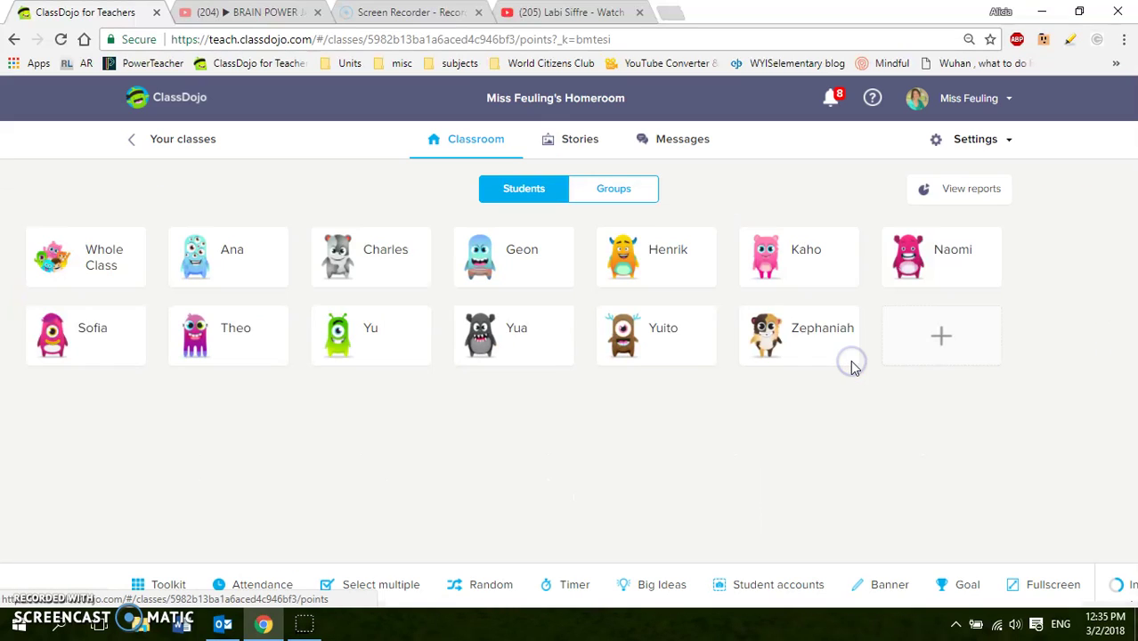
click(584, 148)
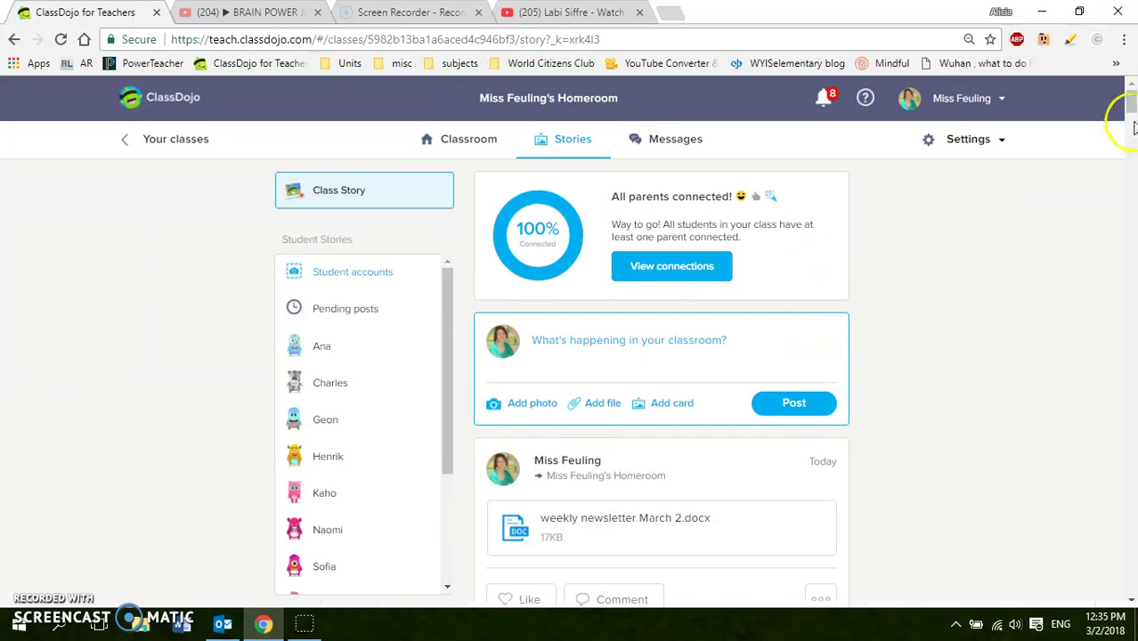
drag(1133, 128, 1131, 191)
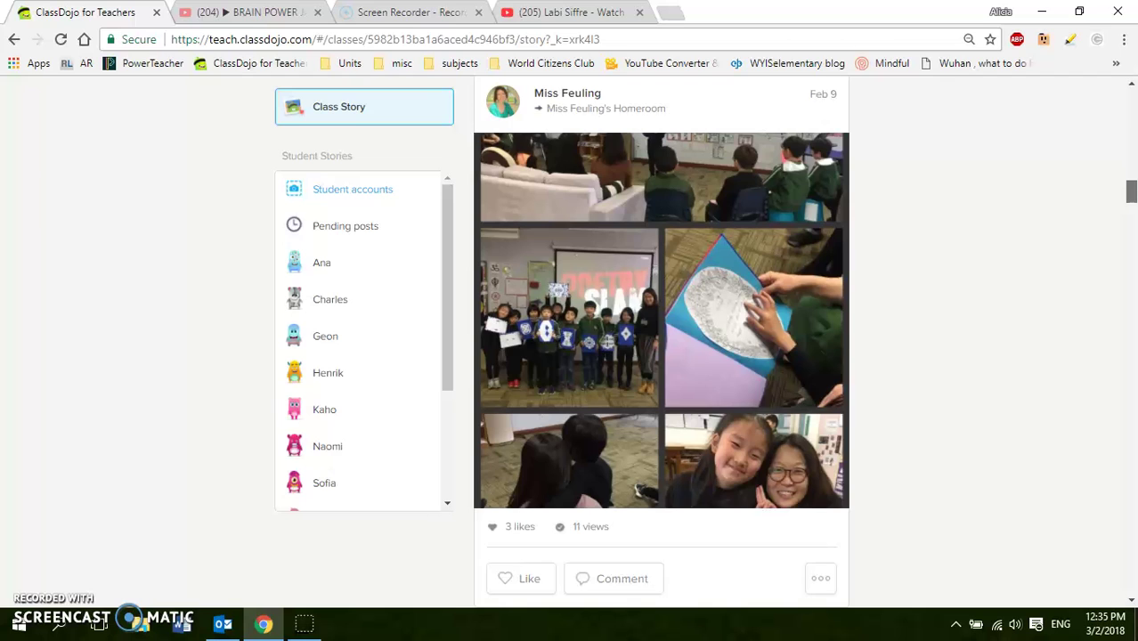
drag(1131, 191, 1131, 139)
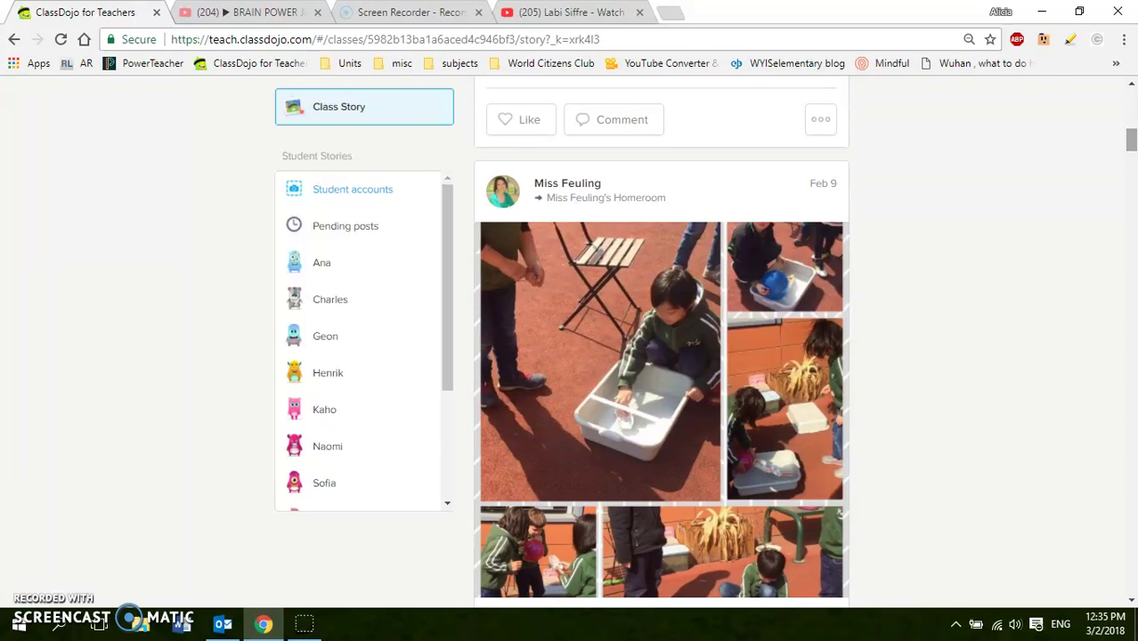
drag(1132, 141, 1132, 246)
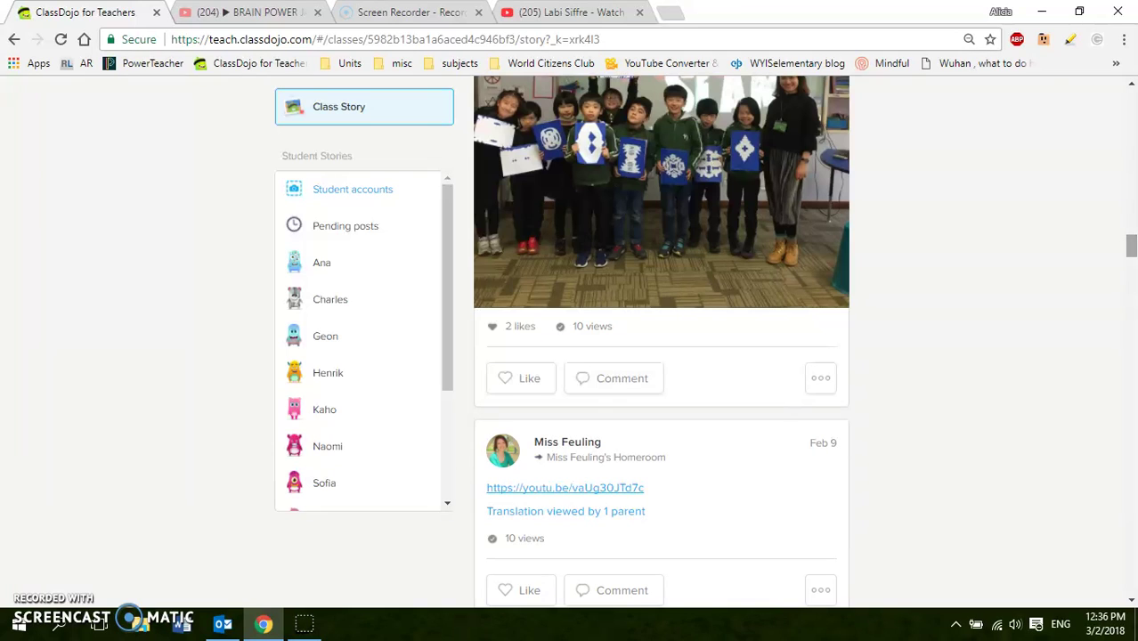
drag(1131, 245, 1131, 531)
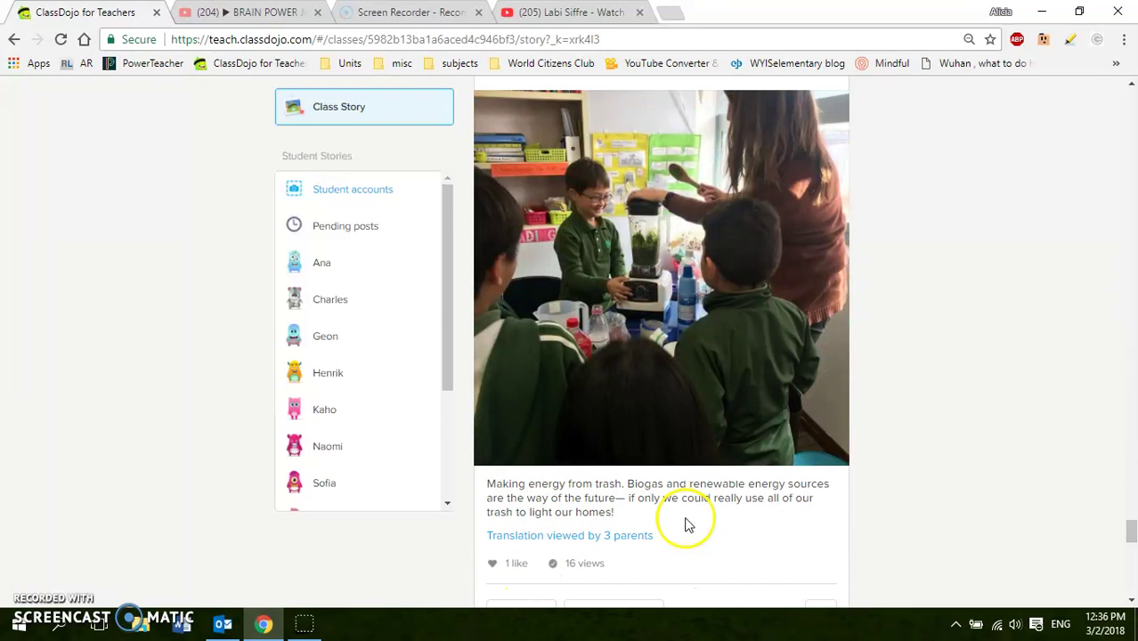
drag(1130, 534, 1129, 530)
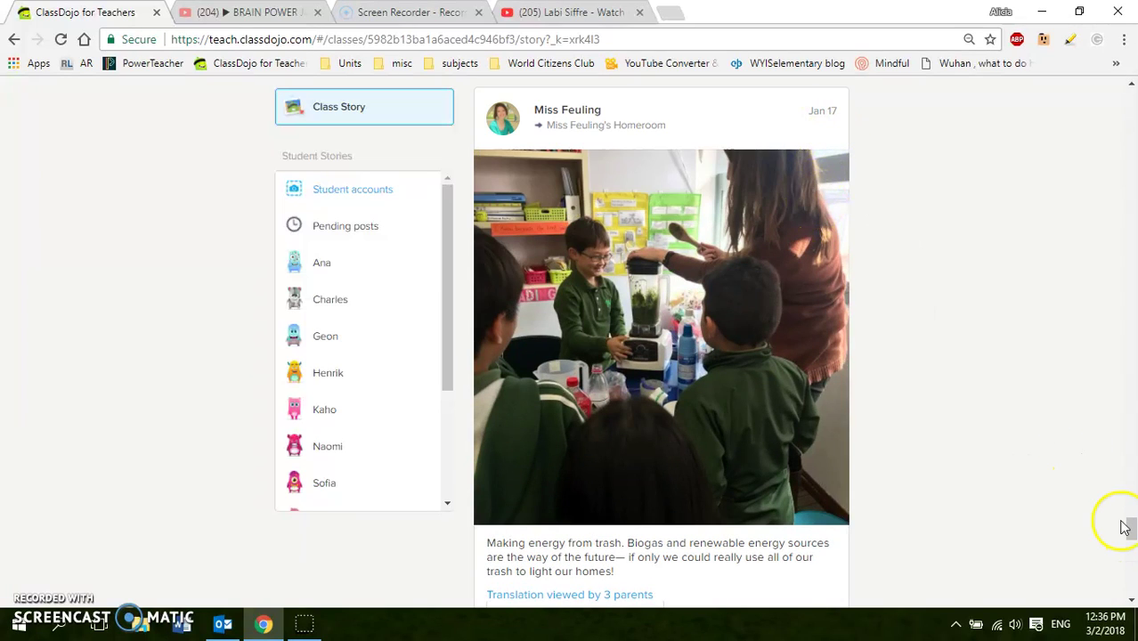
drag(1131, 532, 1131, 580)
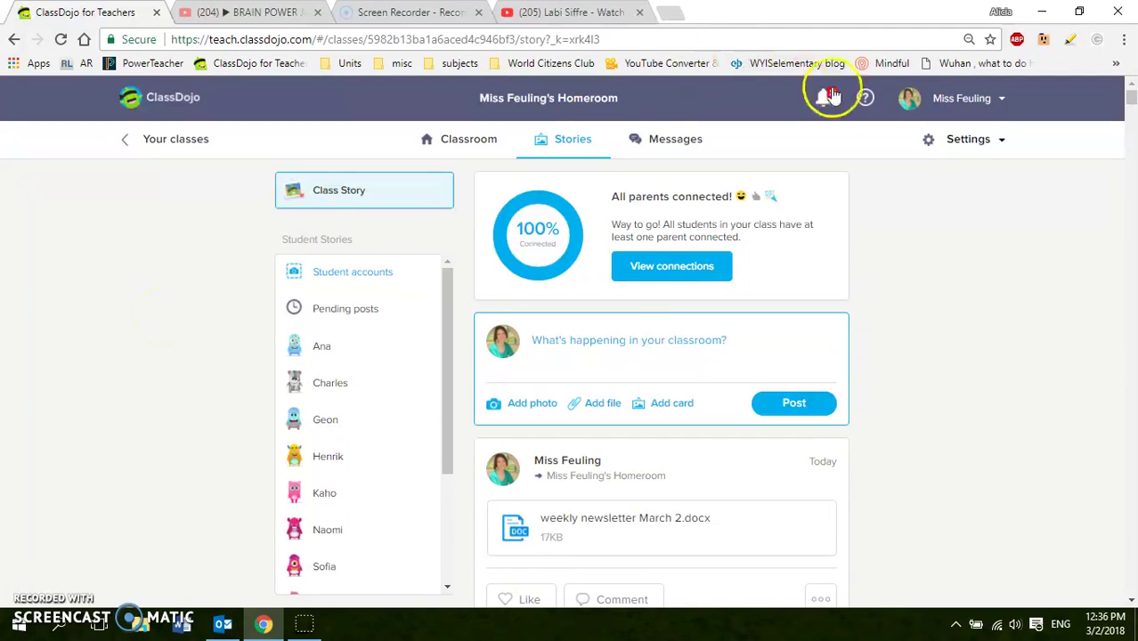
View the available help options and return to the teacher home page with the school and class list
click(863, 102)
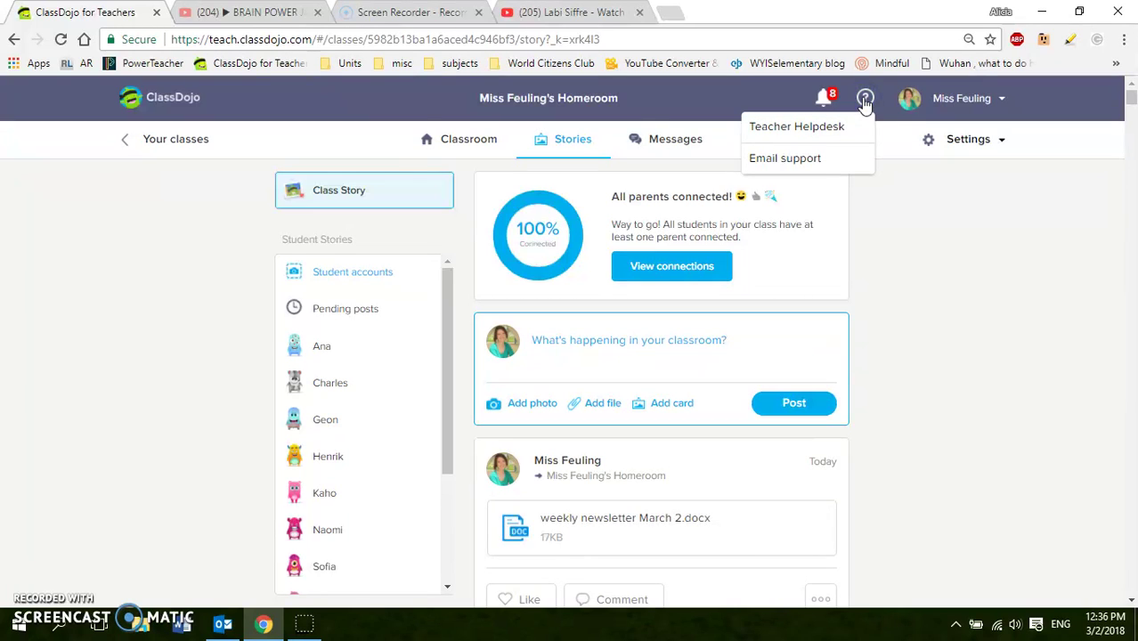
click(147, 106)
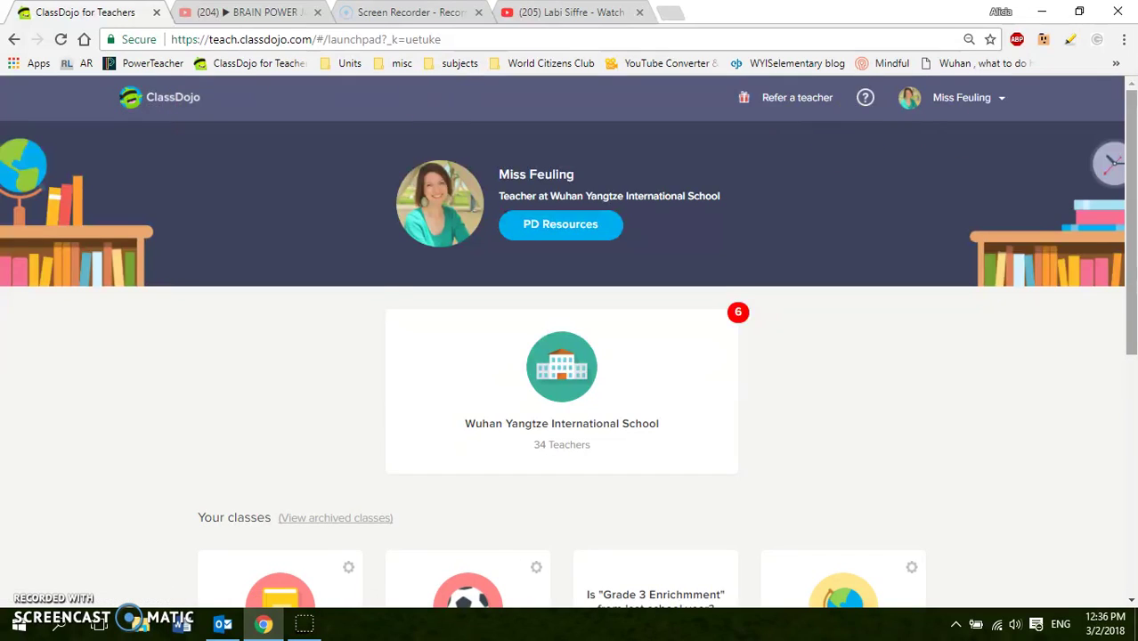
drag(1131, 178, 1127, 84)
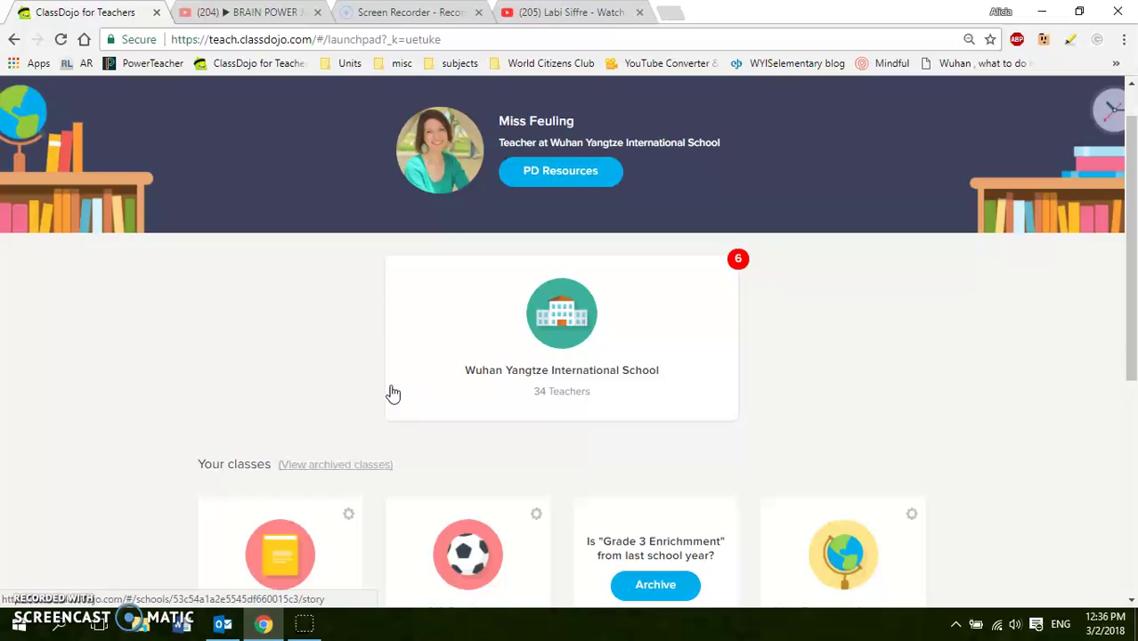
click(381, 389)
click(82, 595)
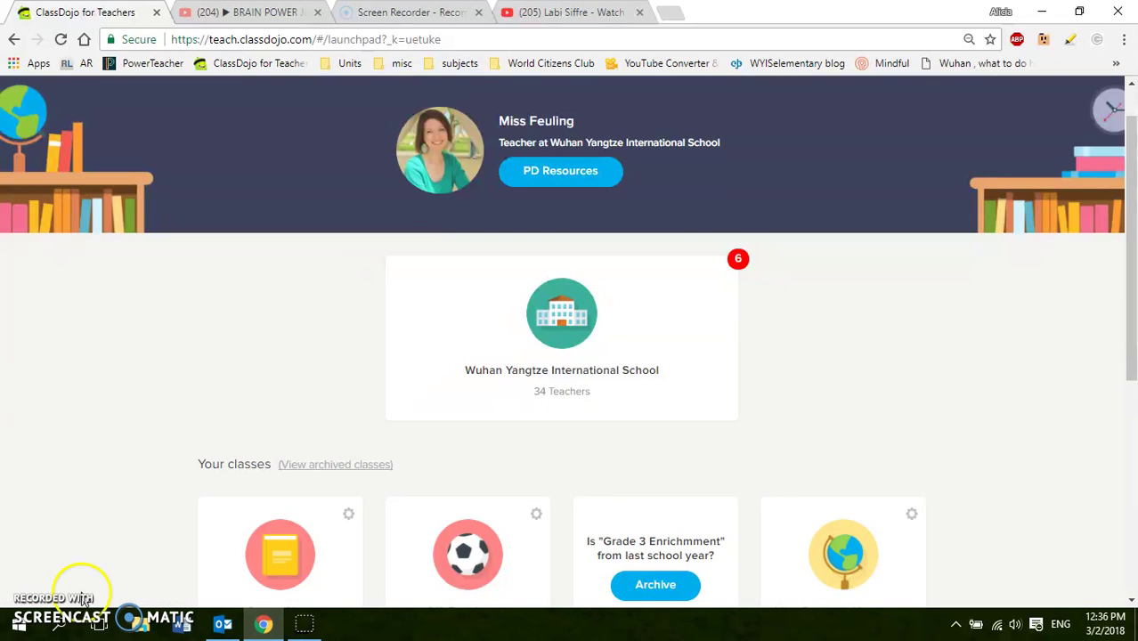